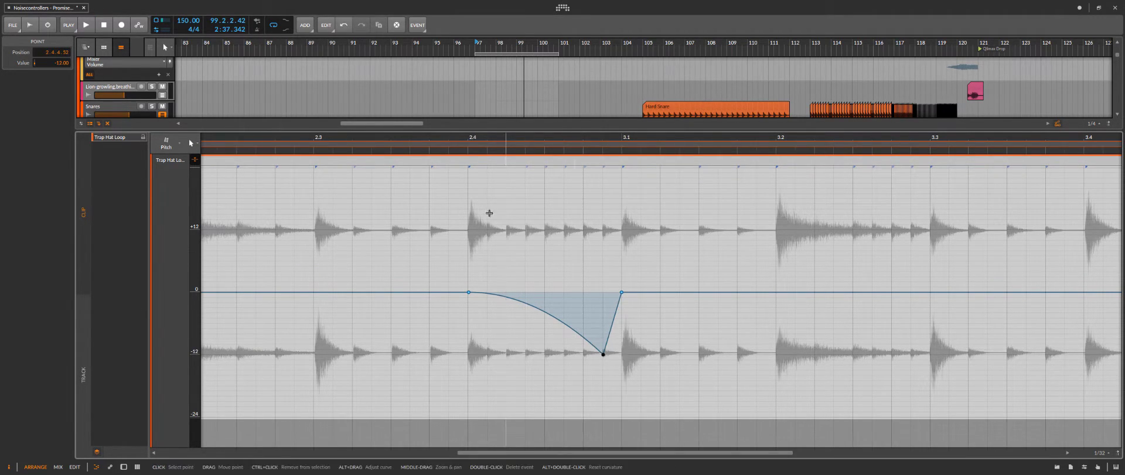
- Play the hat loop from 2.4 and raise the pitch envelope point just before 3.1 to +12
click(470, 138)
key(space)
key(space)
drag(604, 354, 604, 230)
key(space)
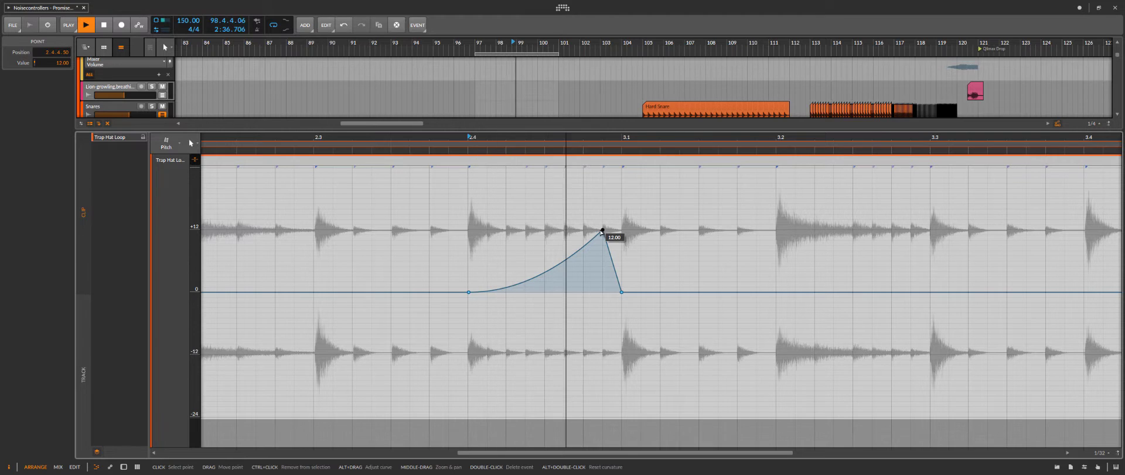
- Move the peak pitch envelope point of the hat loop to position 3.1 with a value of about +5
scroll(602, 231, down, 5)
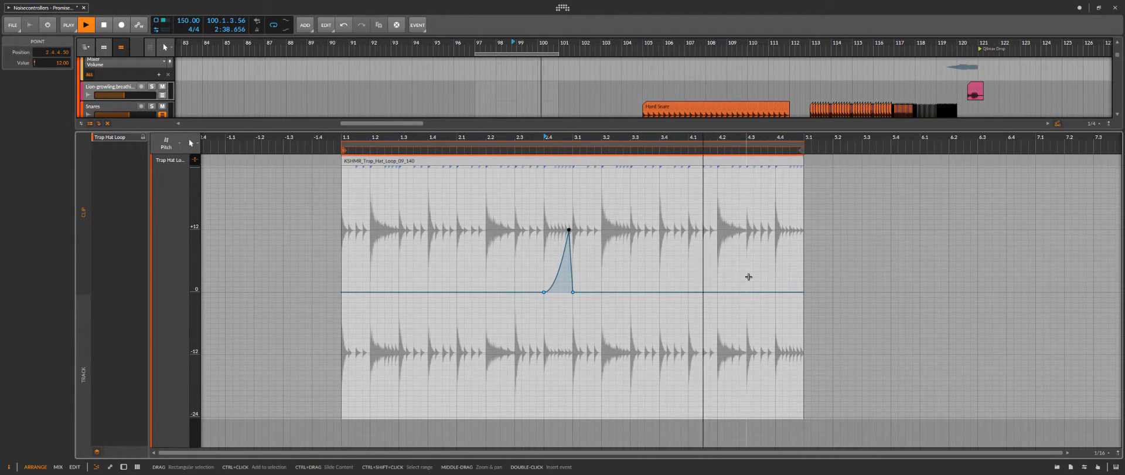
mouse_move(569, 230)
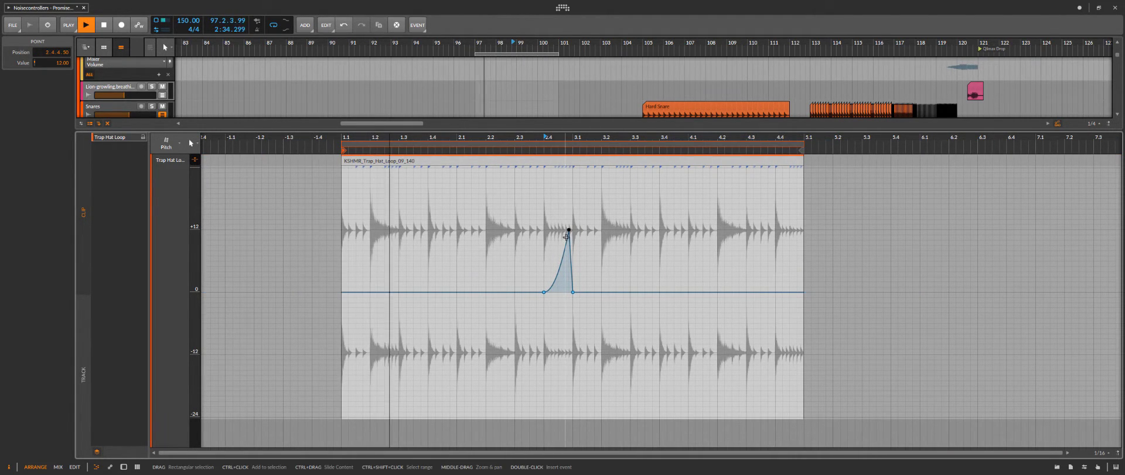
drag(569, 230, 573, 266)
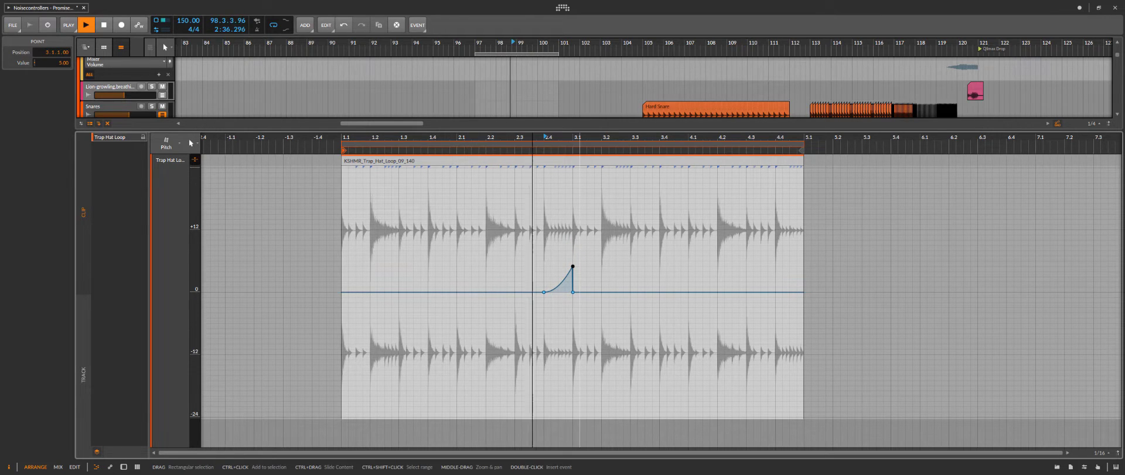
- Close the clip editor, turn off solo on the Trap Hat Loop track and stop playback
key(e)
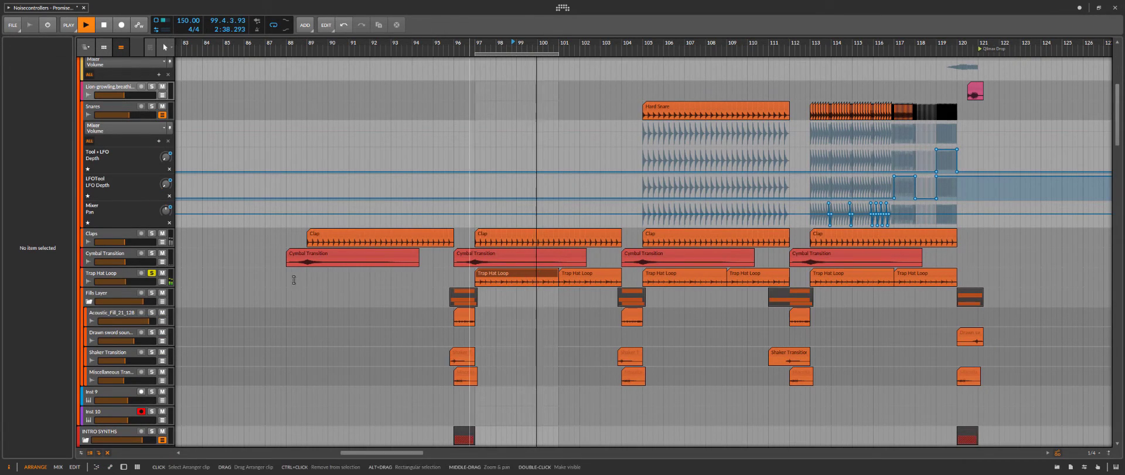
click(152, 272)
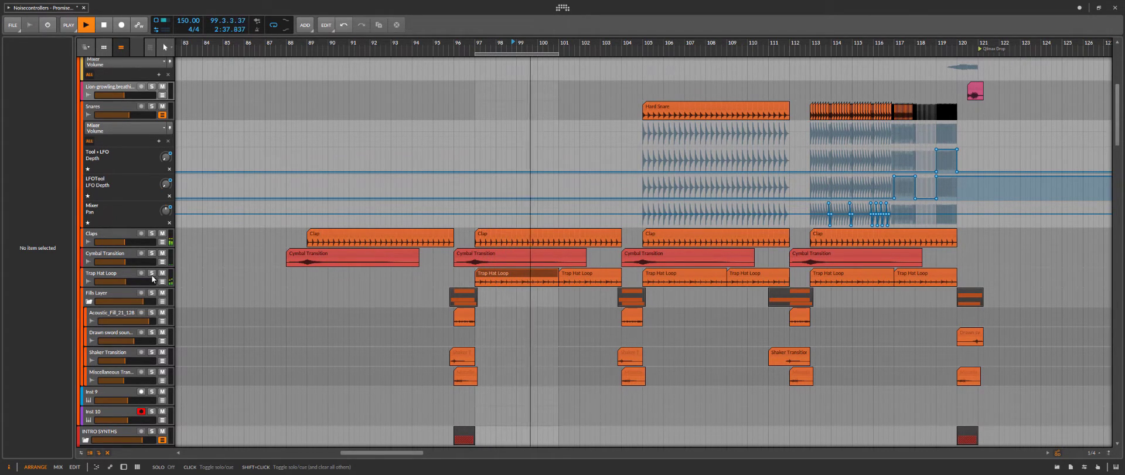
key(space)
- Listen to the soloed Snares build-up from bar 113 and select the Snares track
scroll(821, 122, up, 1)
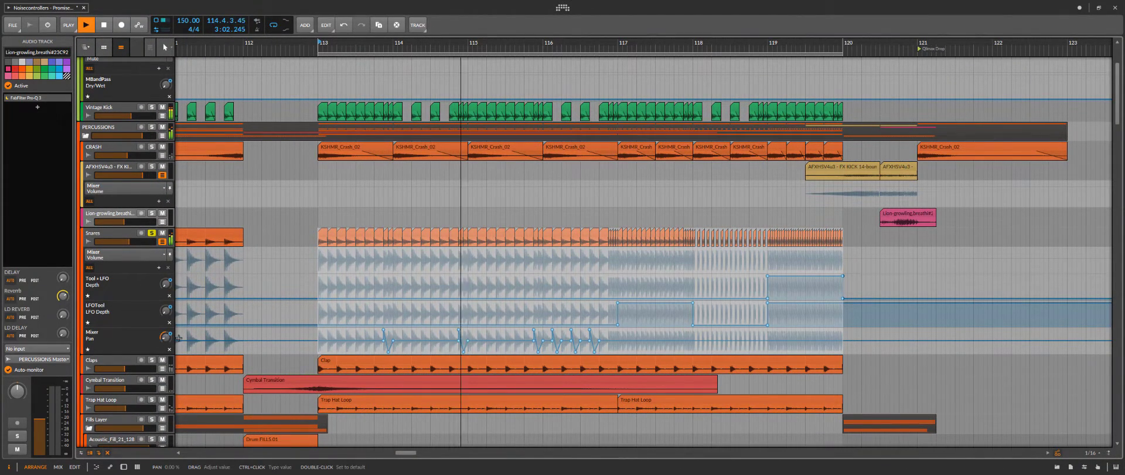
click(613, 346)
key(Escape)
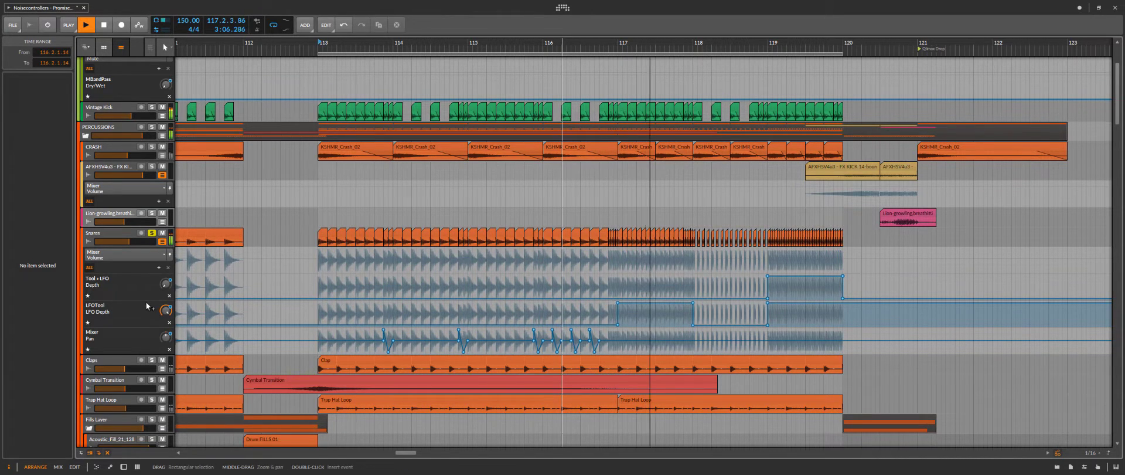
click(128, 308)
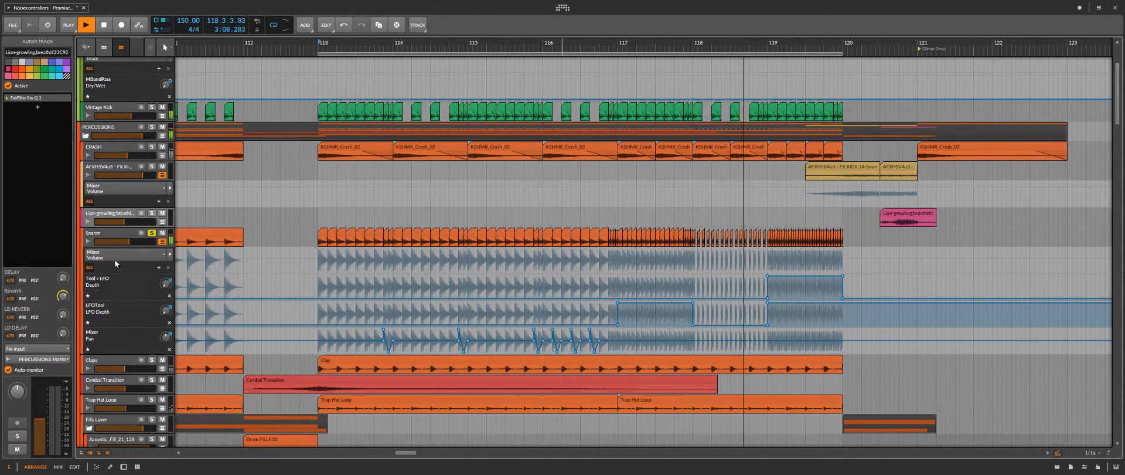
click(105, 234)
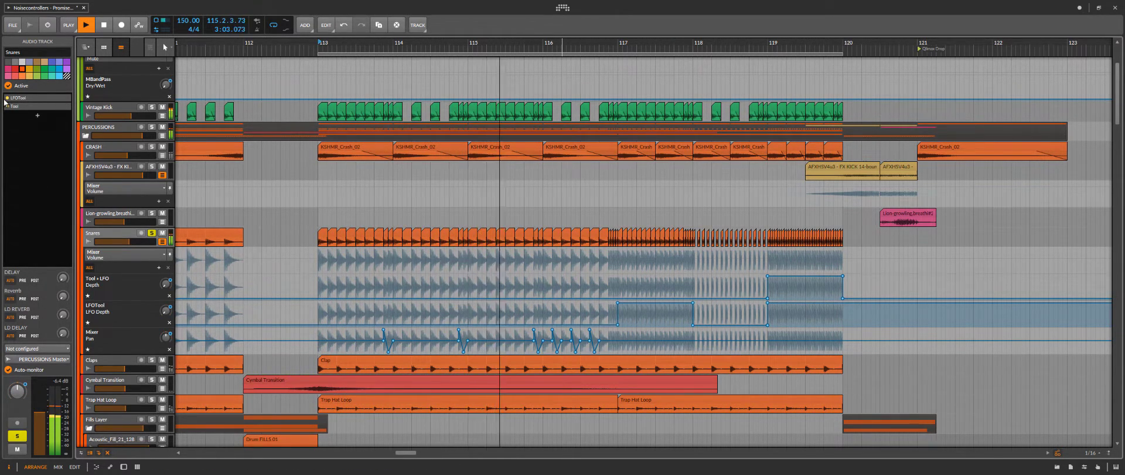
- Play the build-up from bar 113 with the Snares solo turned off, and stop it near bar 119
key(space)
key(space)
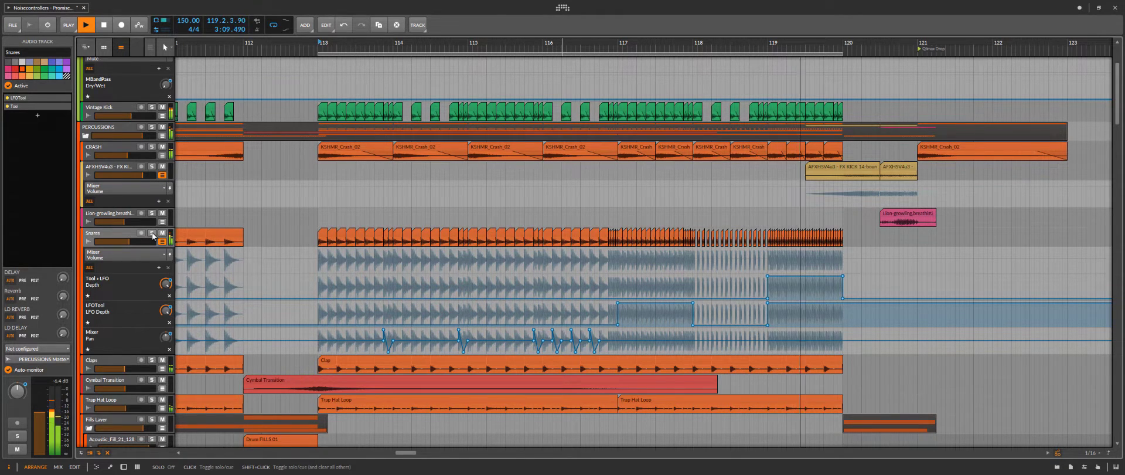
key(space)
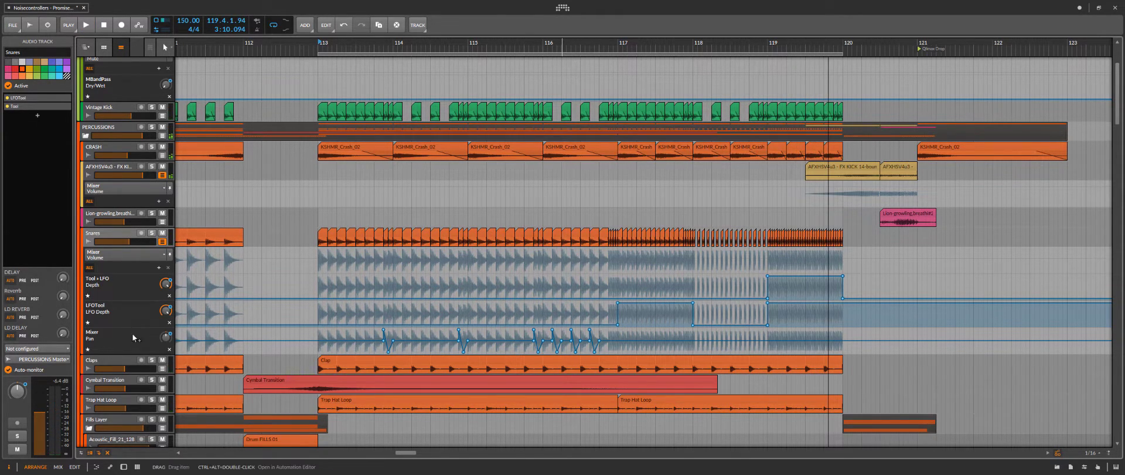
right_click(167, 343)
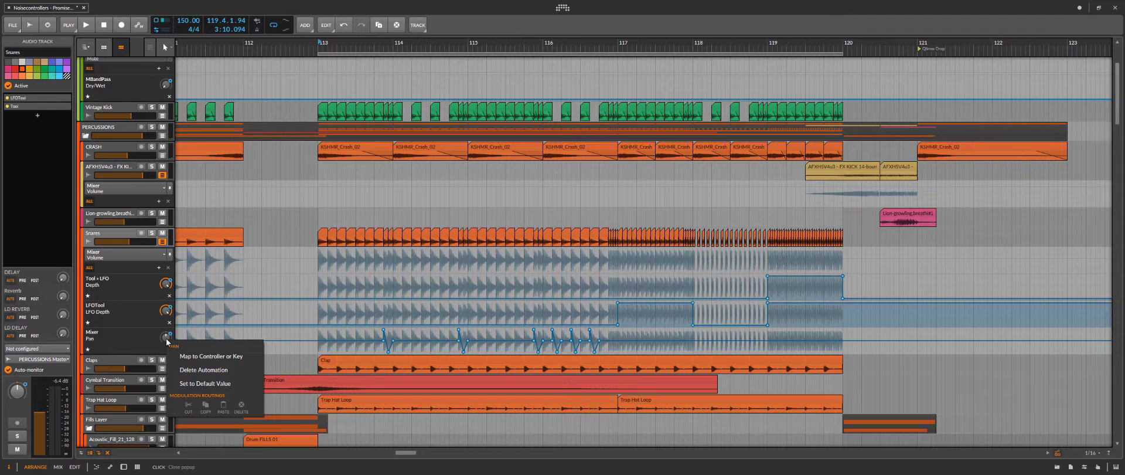
click(146, 335)
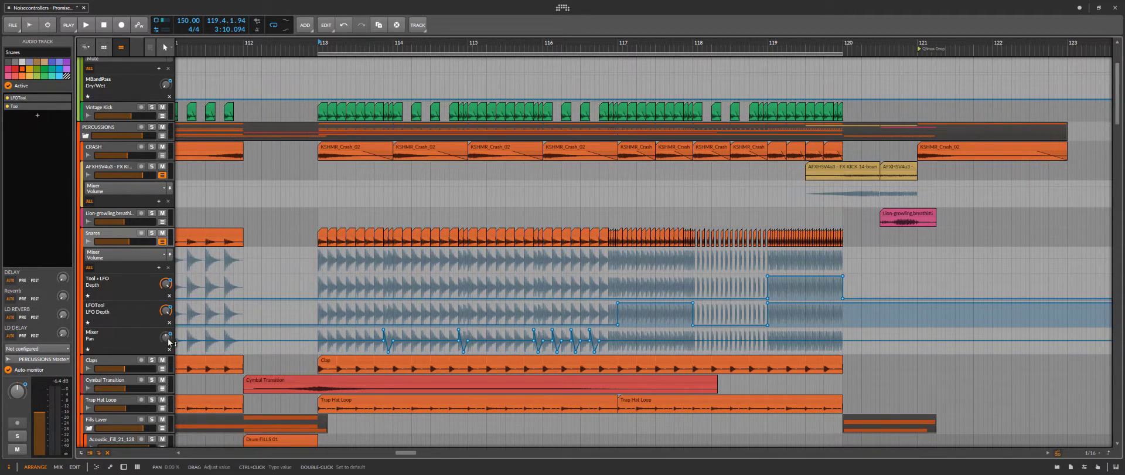
right_click(165, 334)
click(139, 332)
click(166, 337)
right_click(166, 344)
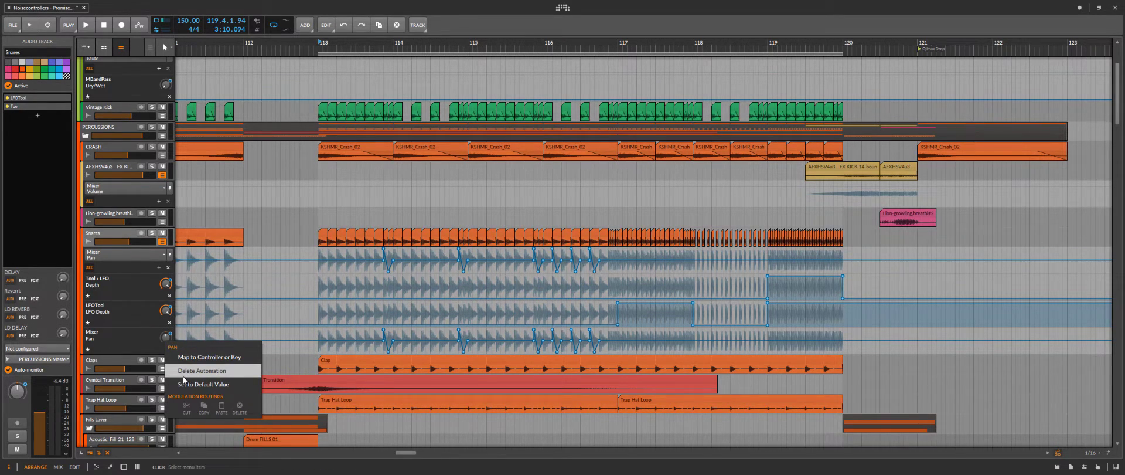
click(160, 364)
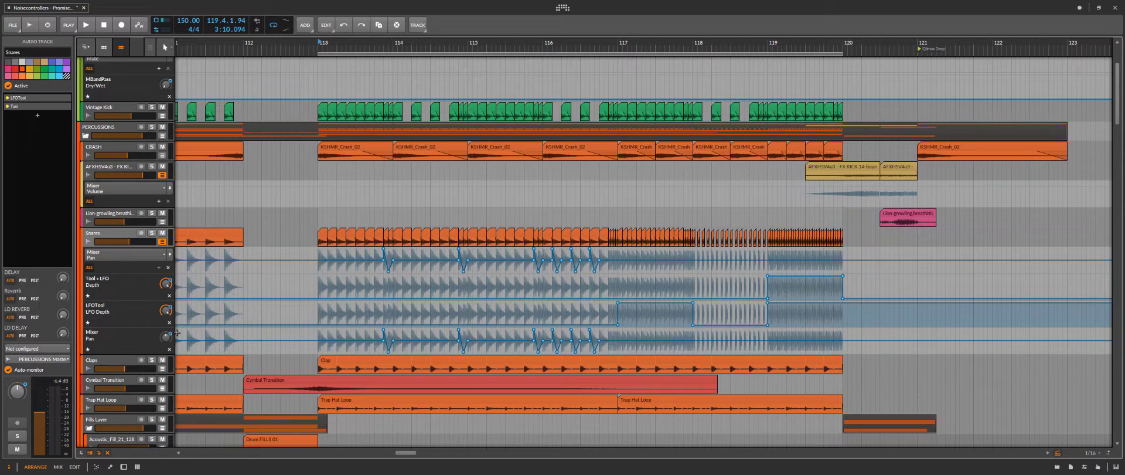
right_click(171, 337)
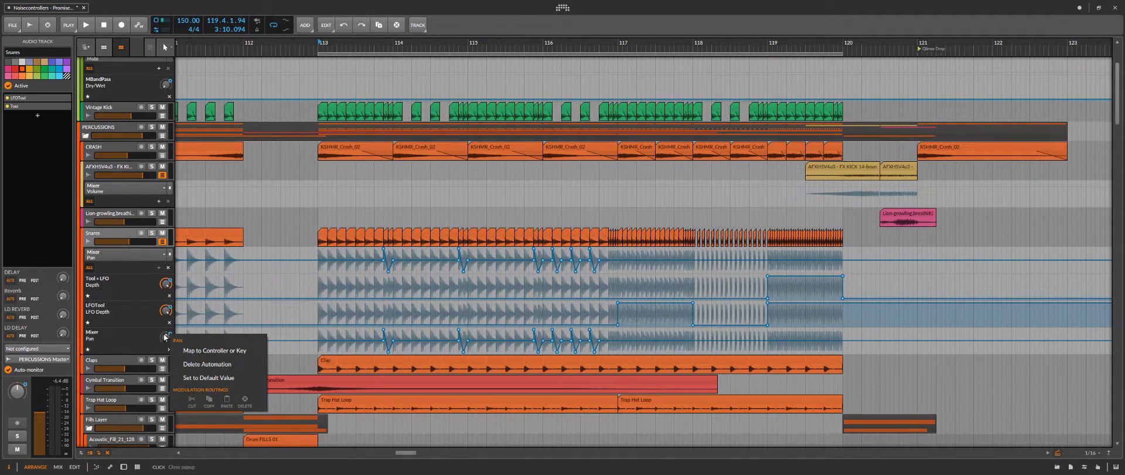
click(166, 337)
- Play from bar 113 and delete the Pan, LFO Depth and Tool + LFO Depth automation lanes of the Snares track
key(space)
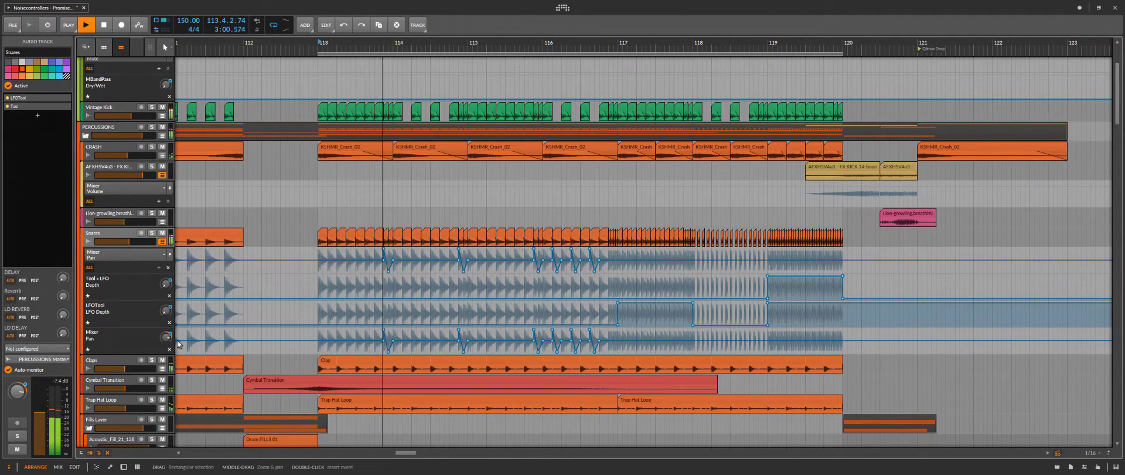
click(169, 349)
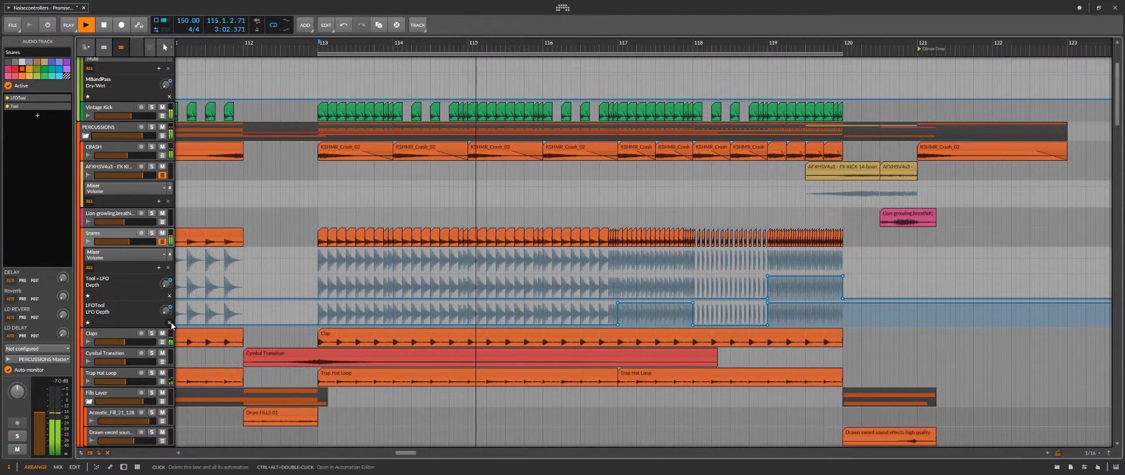
click(169, 322)
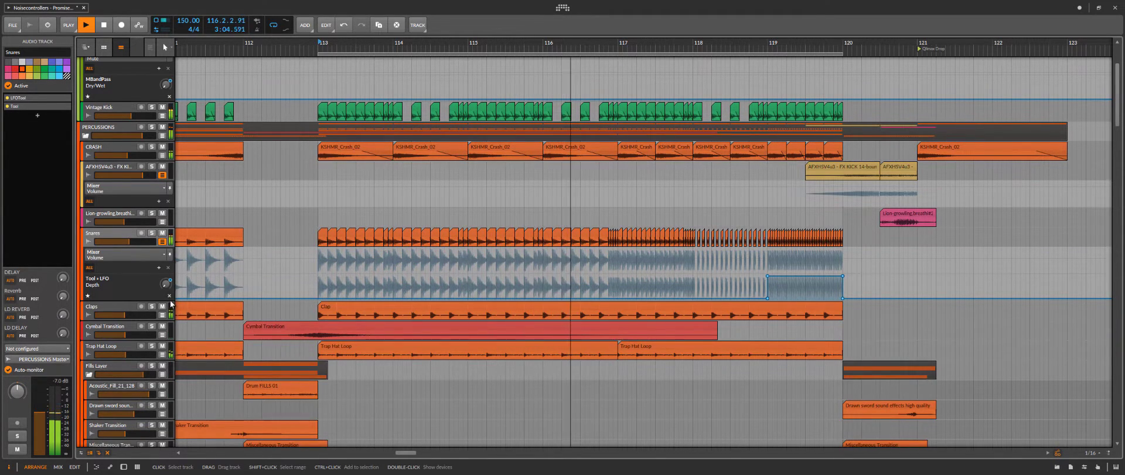
click(170, 296)
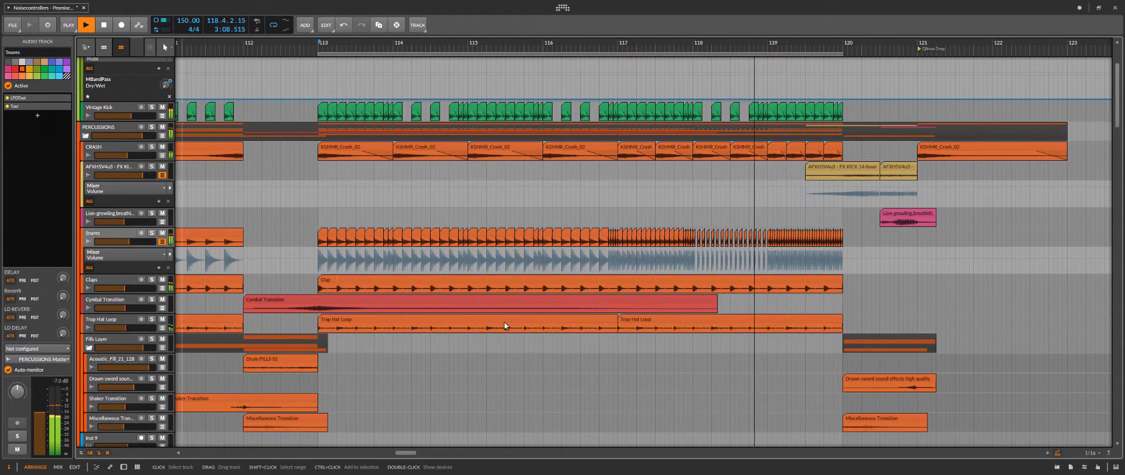
- Undo the deletion of the three Snares automation lanes and play the build-up with them
key(ctrl+z)
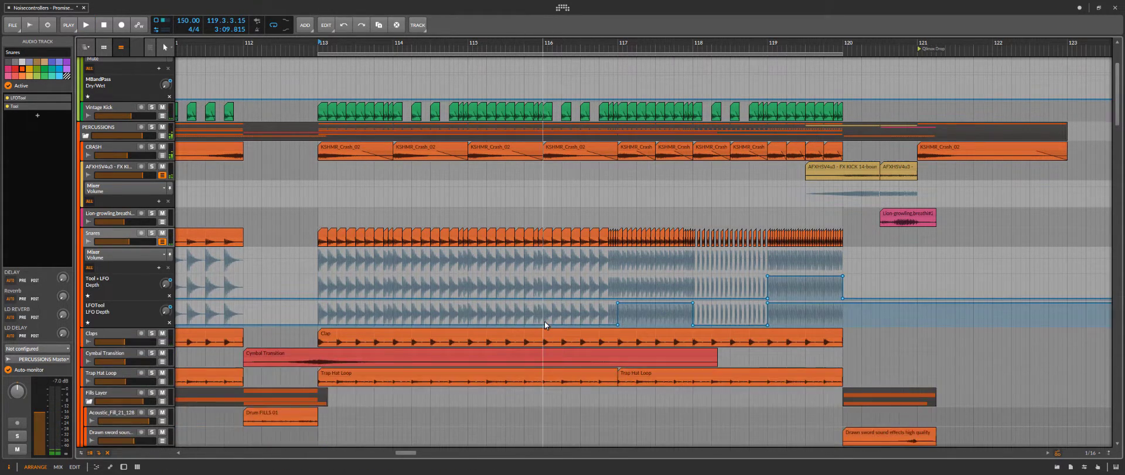
key(ctrl+z)
key(space)
right_click(560, 323)
click(476, 312)
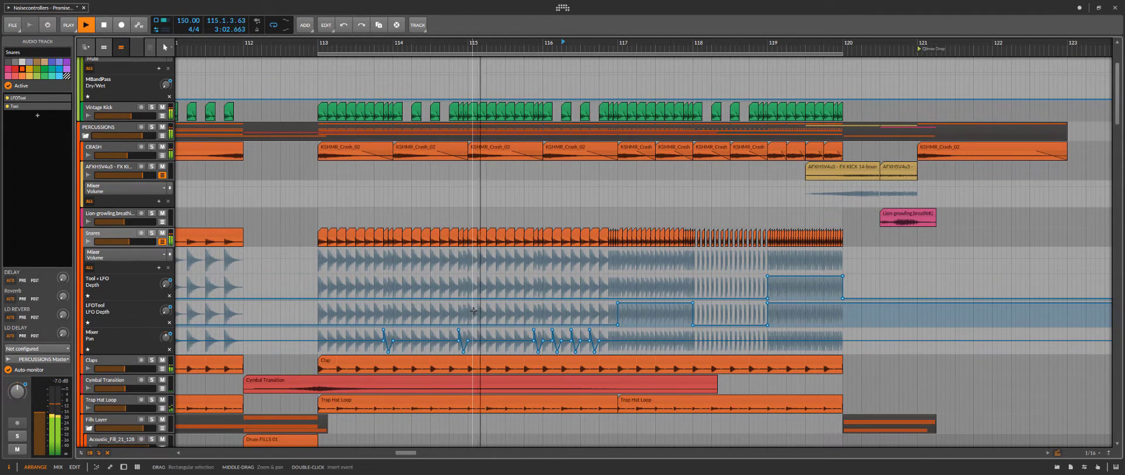
key(space)
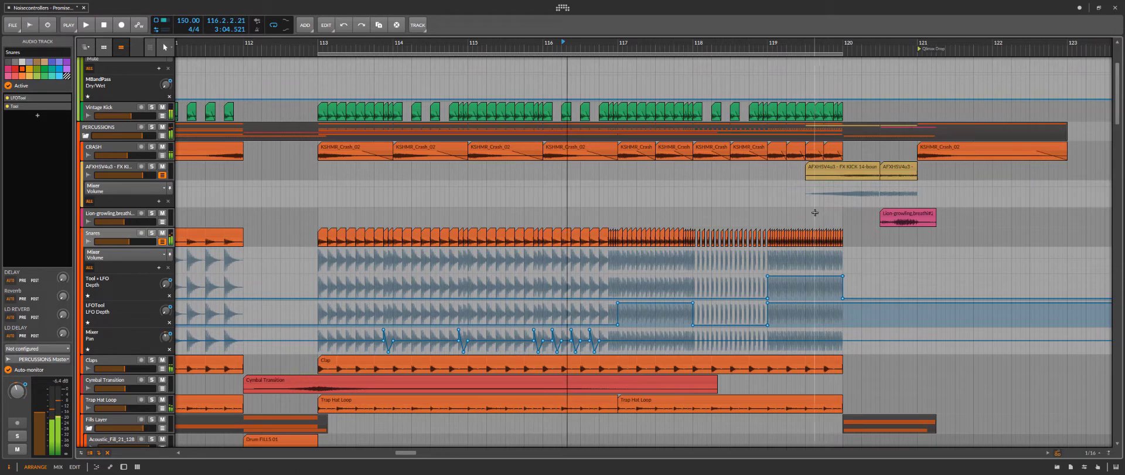
- Listen to the soloed FX kick track from bar 119 up to the drop marker at bar 121
scroll(645, 246, down, 3)
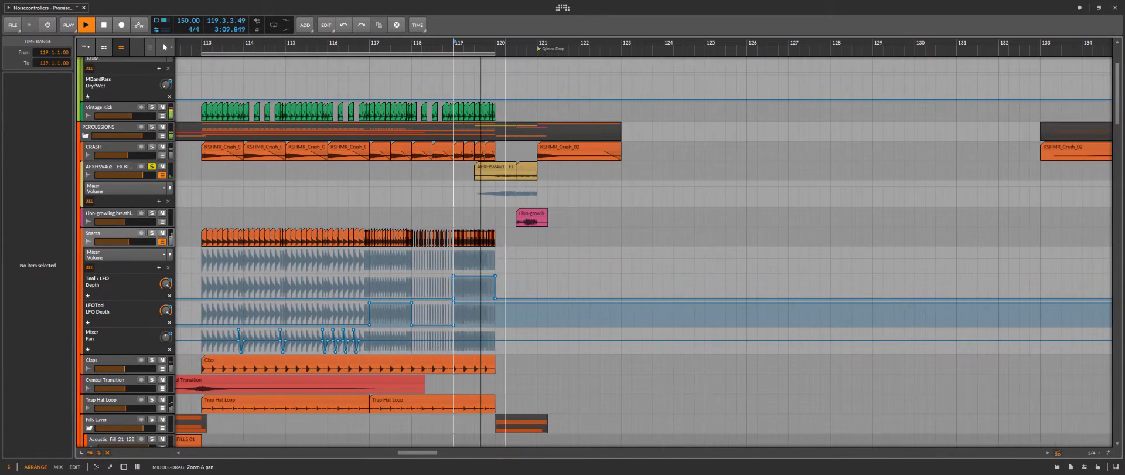
scroll(516, 190, up, 2)
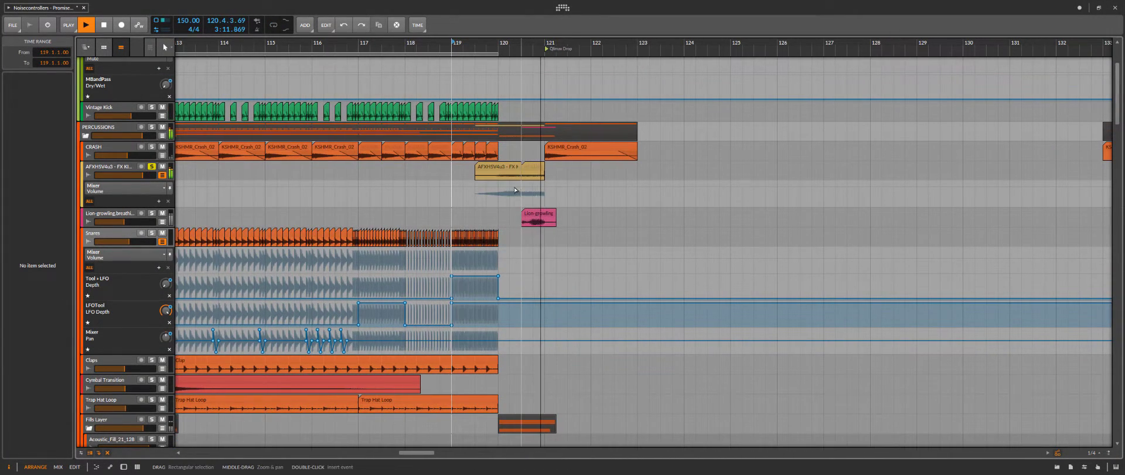
scroll(516, 189, down, 3)
key(space)
scroll(592, 174, right, 6)
- Turn off solo on the FX kick track and play the arrangement from bar 134
drag(591, 173, 602, 174)
click(151, 167)
key(space)
key(space)
click(151, 167)
click(541, 173)
key(space)
- Examine the kick, crash, FX and snare clips from bar 121 to 153 while the arrangement plays
scroll(582, 208, up, 1)
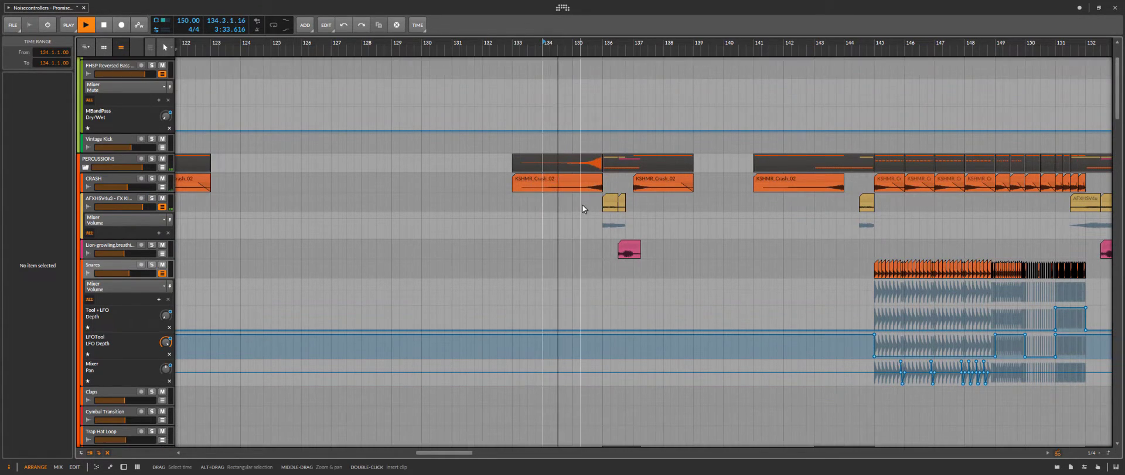
scroll(583, 208, up, 2)
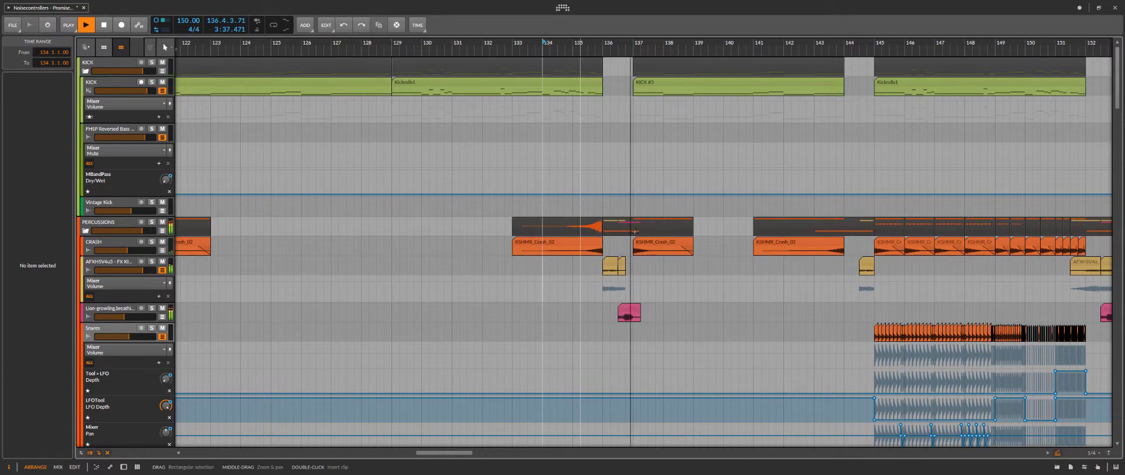
scroll(631, 229, right, 3)
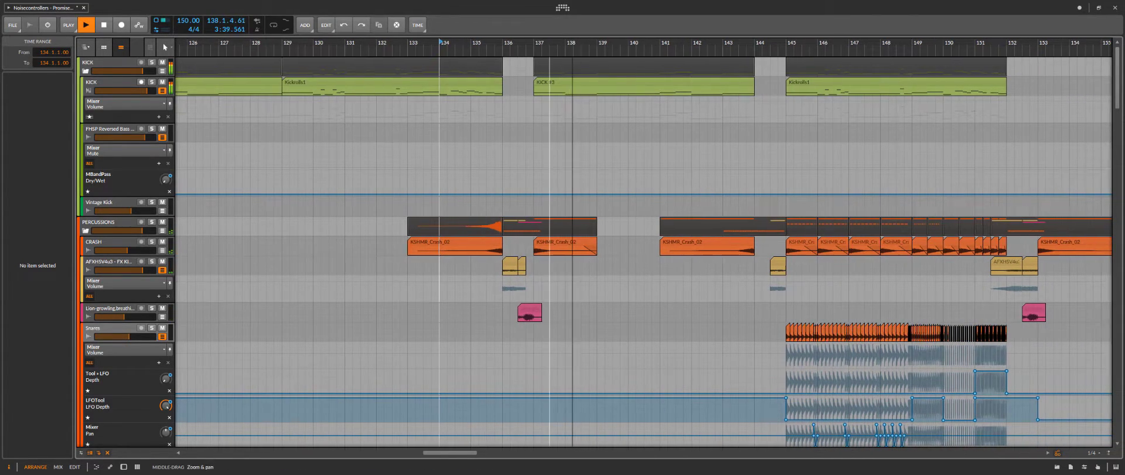
scroll(567, 264, down, 3)
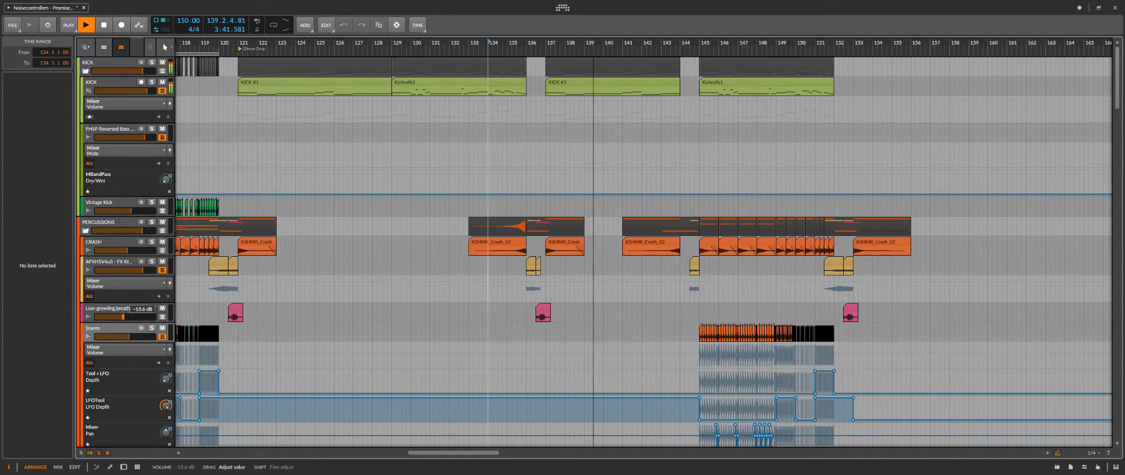
scroll(563, 264, up, 1)
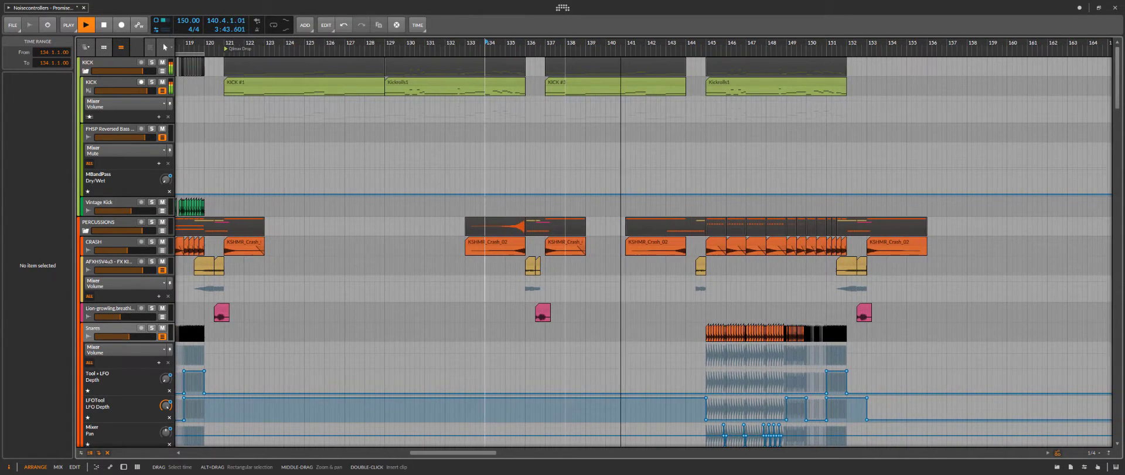
scroll(437, 315, down, 3)
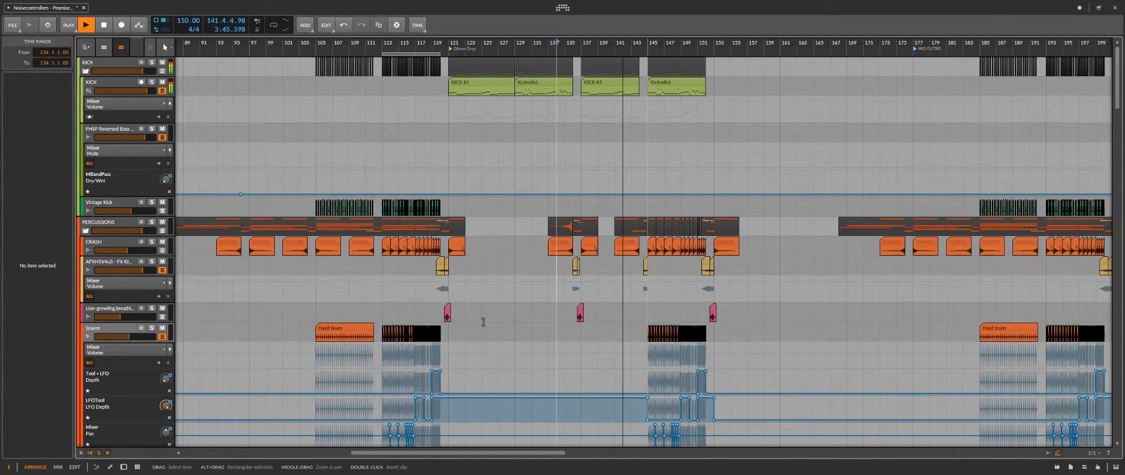
- Replay from bar 134 and from bar 119, and examine the clap, hat and Fills Layer tracks around the drop
key(space)
scroll(378, 279, up, 1)
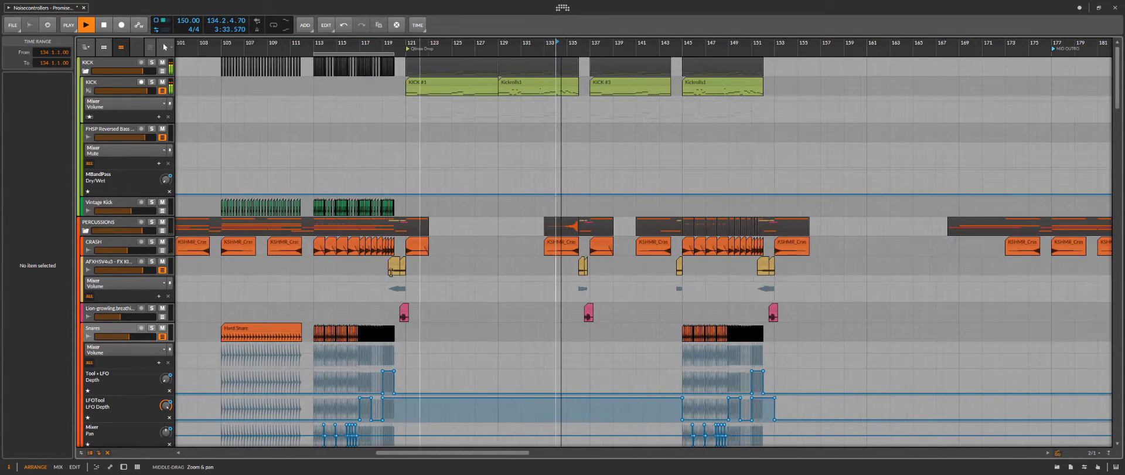
key(space)
click(384, 270)
scroll(384, 269, up, 1)
right_click(384, 269)
click(374, 265)
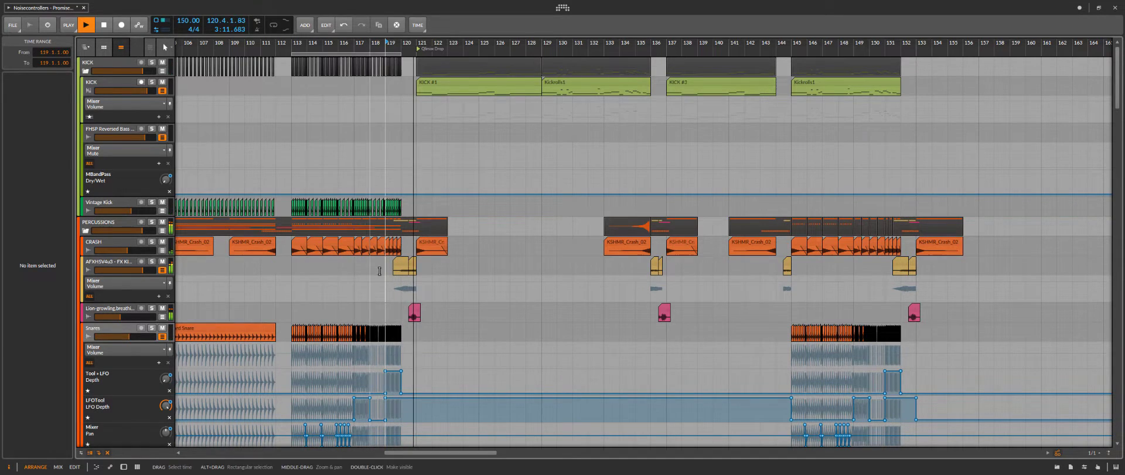
scroll(373, 265, down, 1)
scroll(411, 270, down, 6)
scroll(411, 270, down, 1)
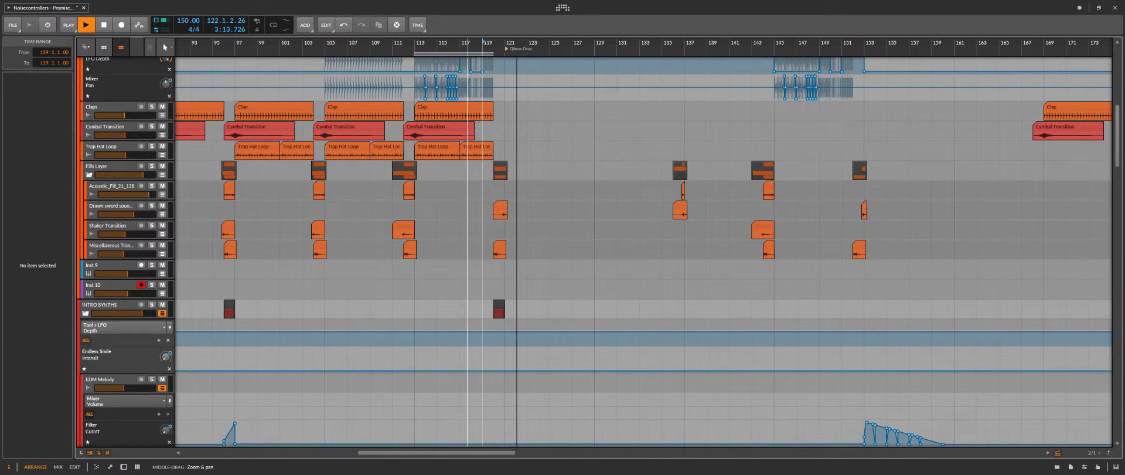
- Solo the Fills Layer group and listen to the transition fills starting just before bar 96
scroll(360, 257, up, 1)
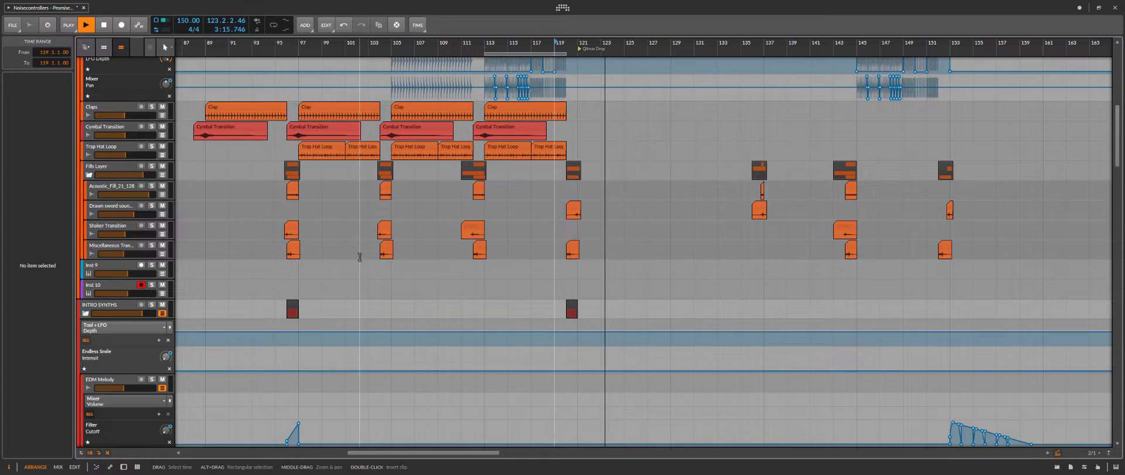
scroll(359, 252, up, 1)
key(space)
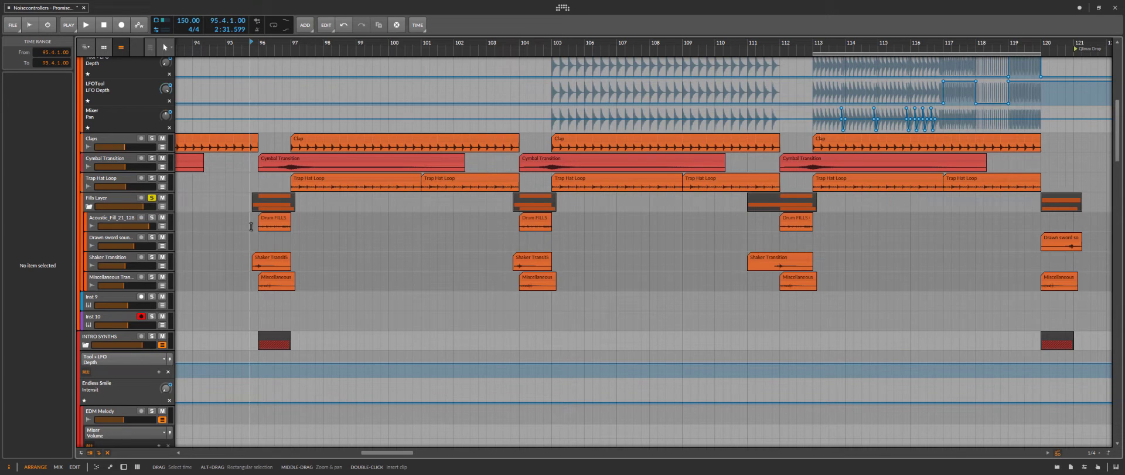
key(space)
scroll(251, 226, up, 3)
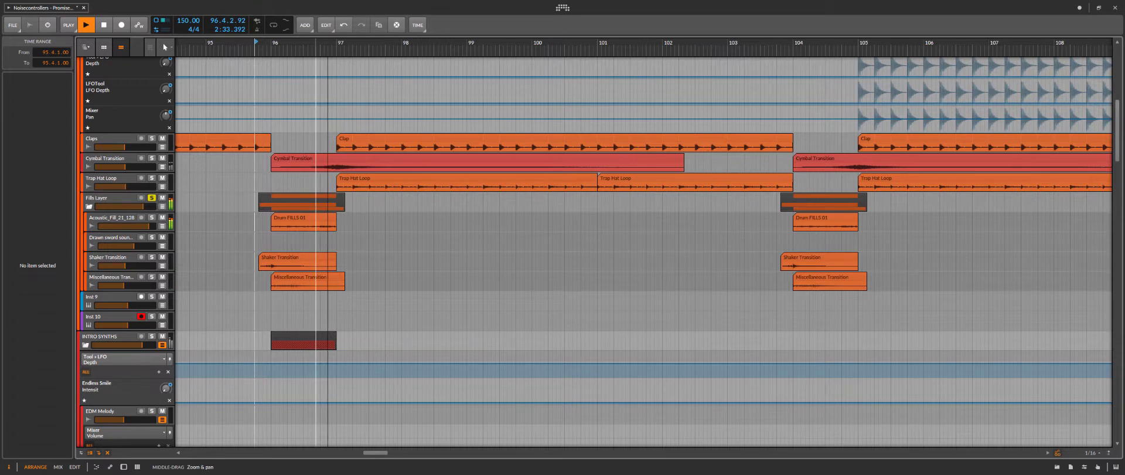
scroll(251, 227, up, 2)
key(space)
key(space)
- Solo the acoustic fill track and play its drum fill from bar 96
click(152, 218)
key(space)
key(space)
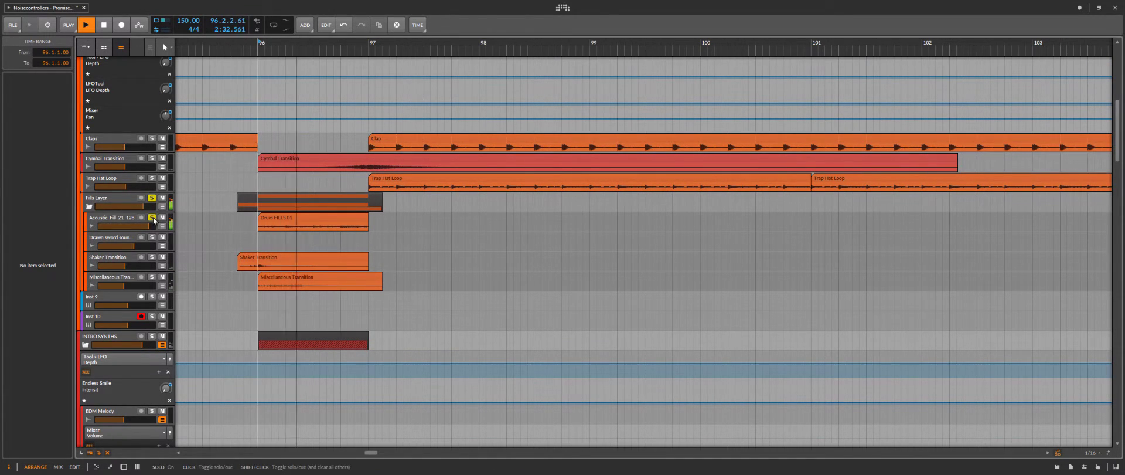
right_click(153, 220)
click(154, 220)
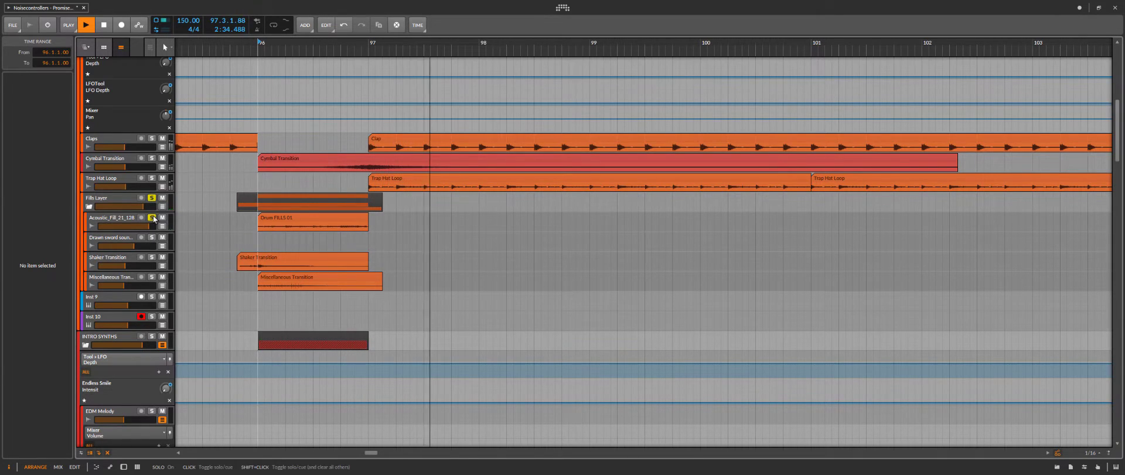
key(space)
key(space)
key(space)
key(space)
key(space)
- Solo the Shaker Transition and Miscellaneous Transition tracks in turn and play each from just before bar 96
click(237, 269)
key(space)
key(space)
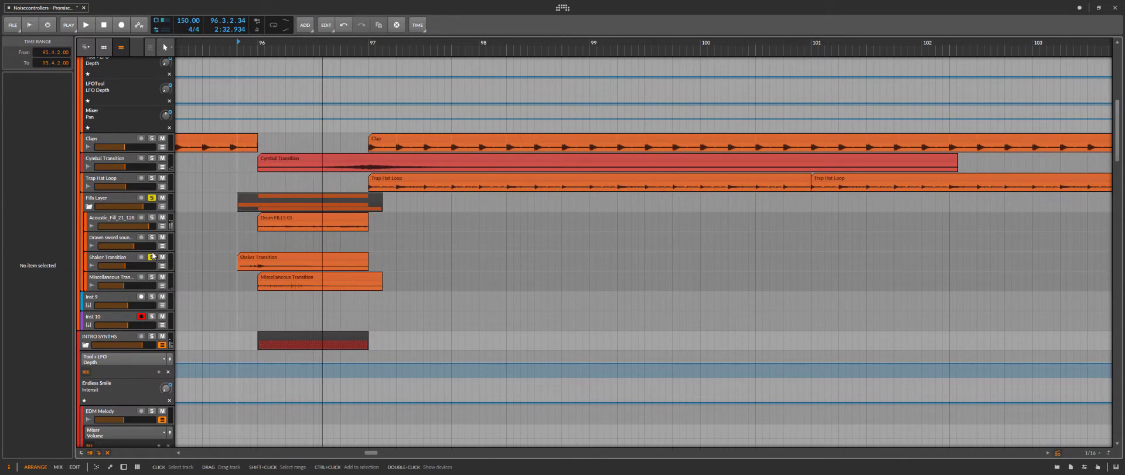
key(space)
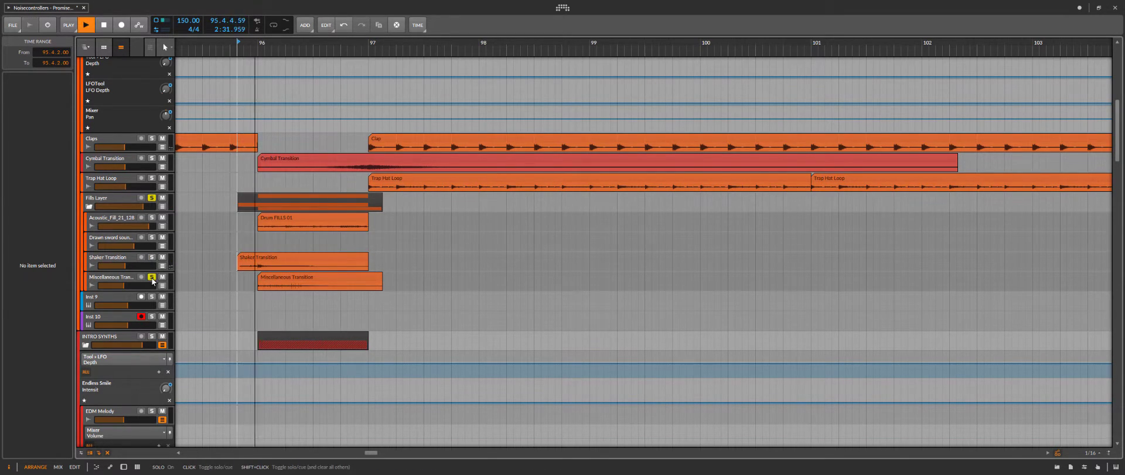
key(space)
- Turn off the fill solos and compare the bar 96 transition with the Fills Layer muted and unmuted
key(space)
key(space)
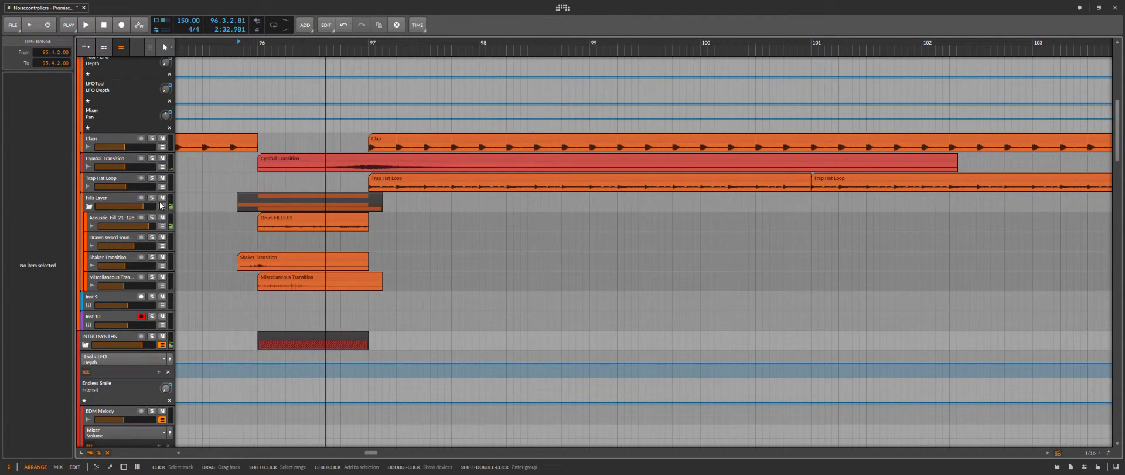
key(space)
scroll(234, 234, down, 5)
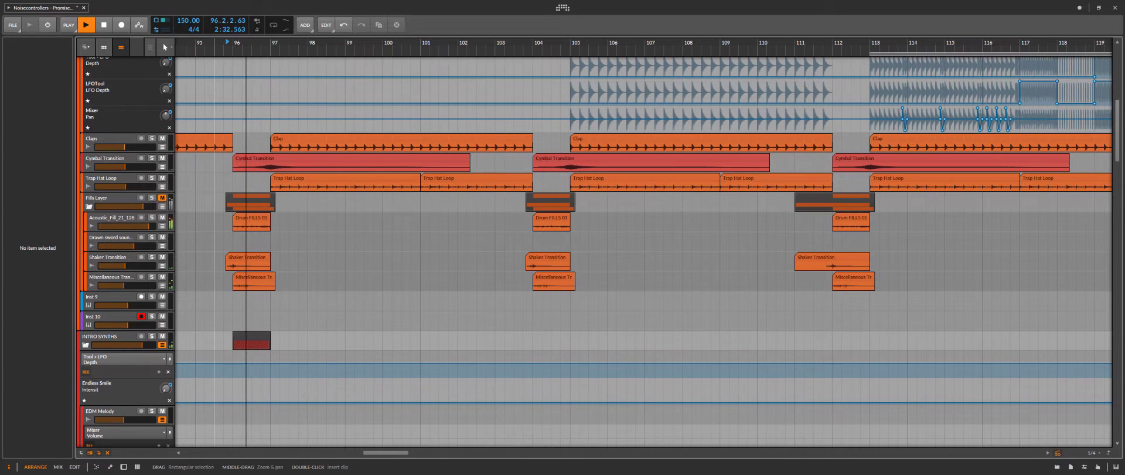
key(space)
key(space)
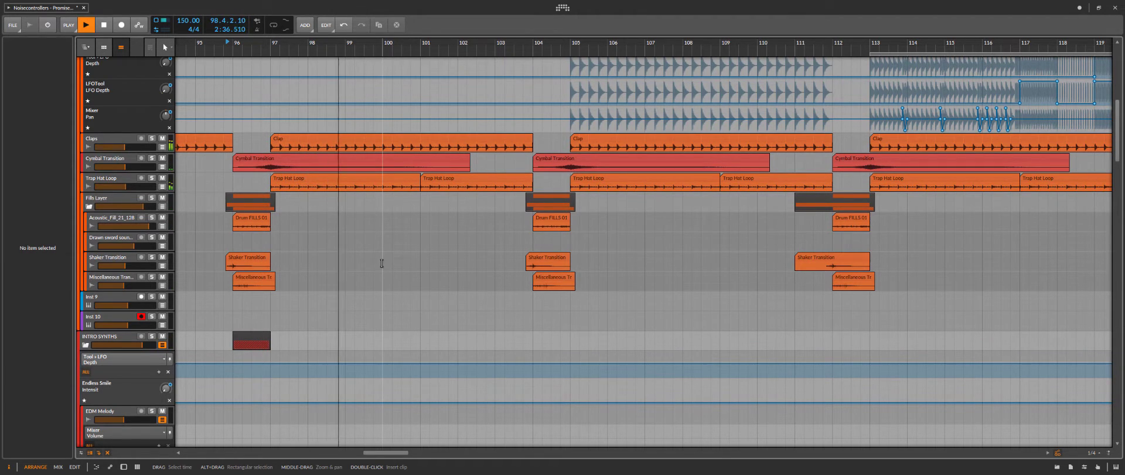
key(space)
key(space)
scroll(382, 264, down, 3)
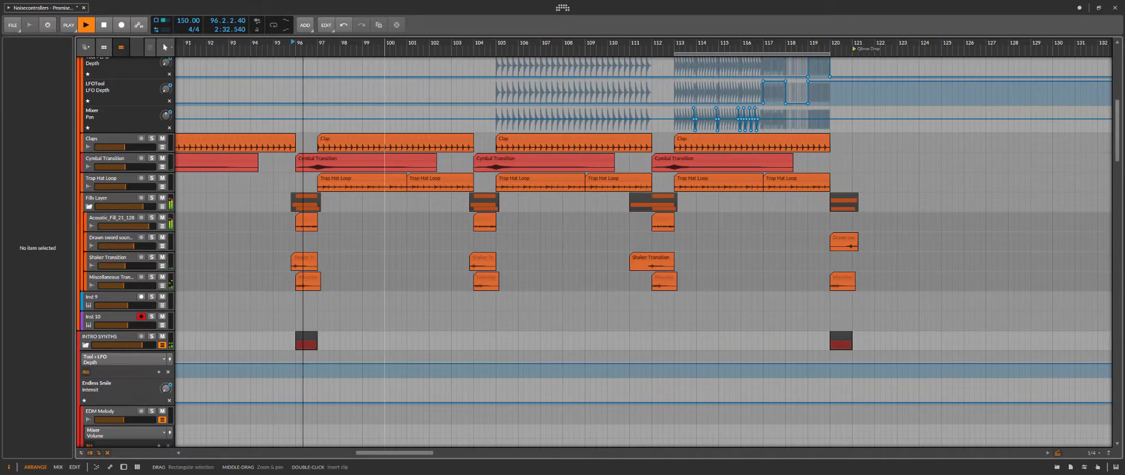
- Play the break from bar 73 and examine the Action Loop clip among the instrument tracks
scroll(387, 281, down, 8)
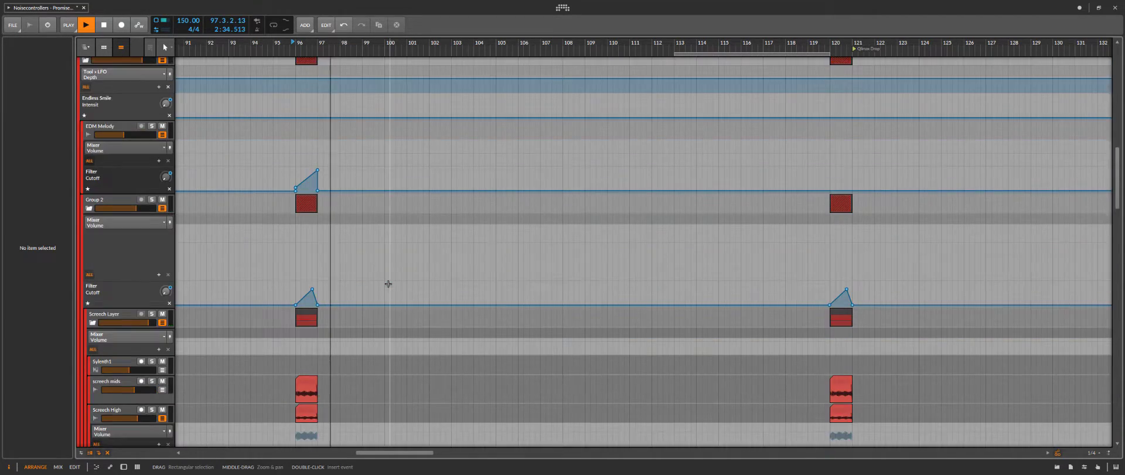
scroll(388, 283, down, 9)
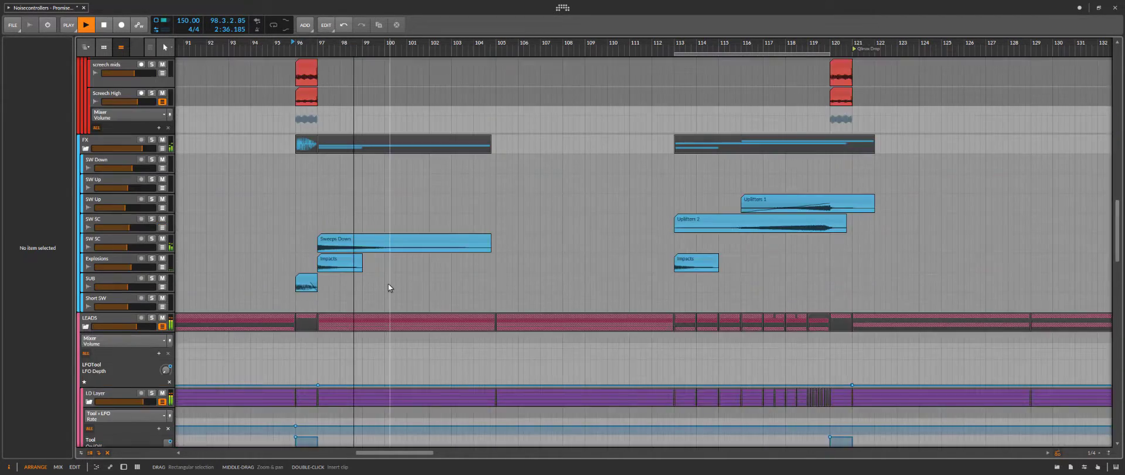
scroll(388, 287, down, 10)
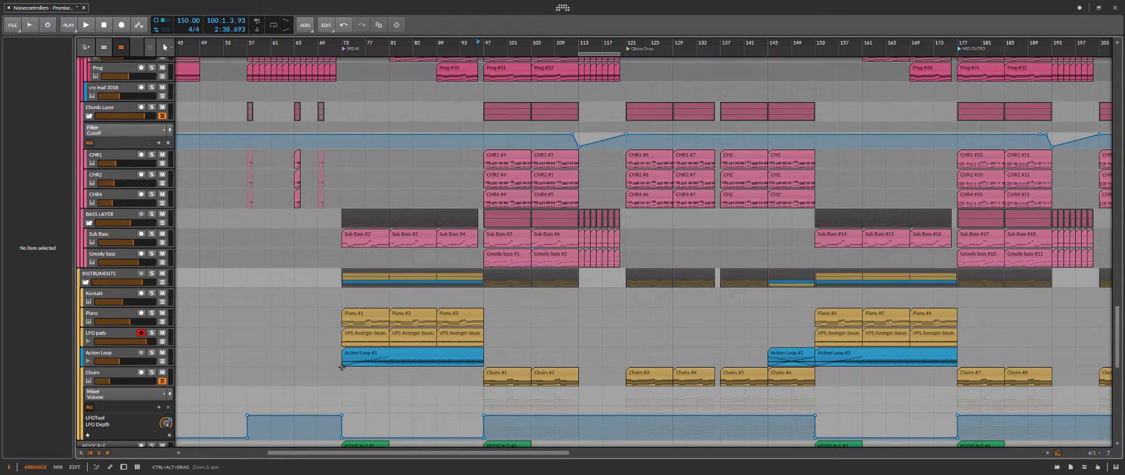
click(341, 363)
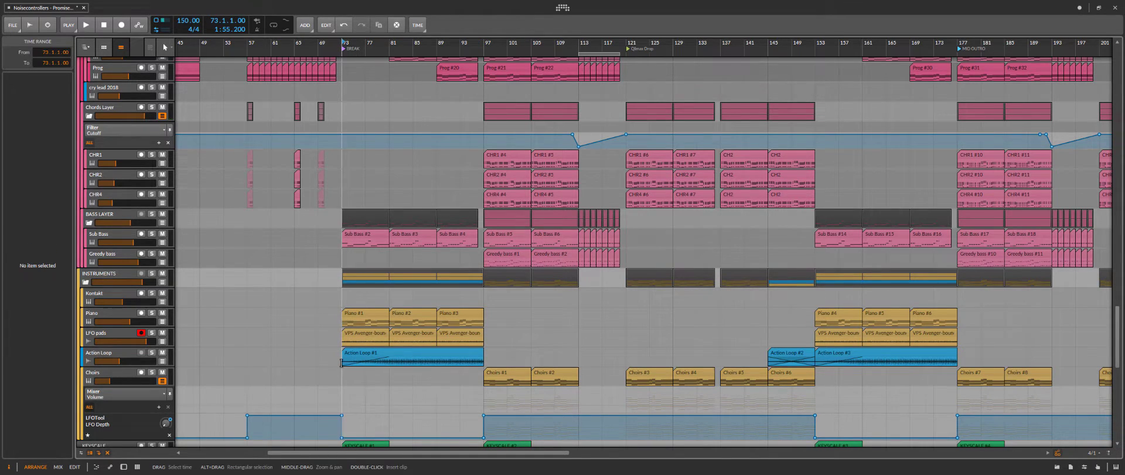
ctrl+scroll(357, 371, up, 2)
scroll(361, 370, down, 2)
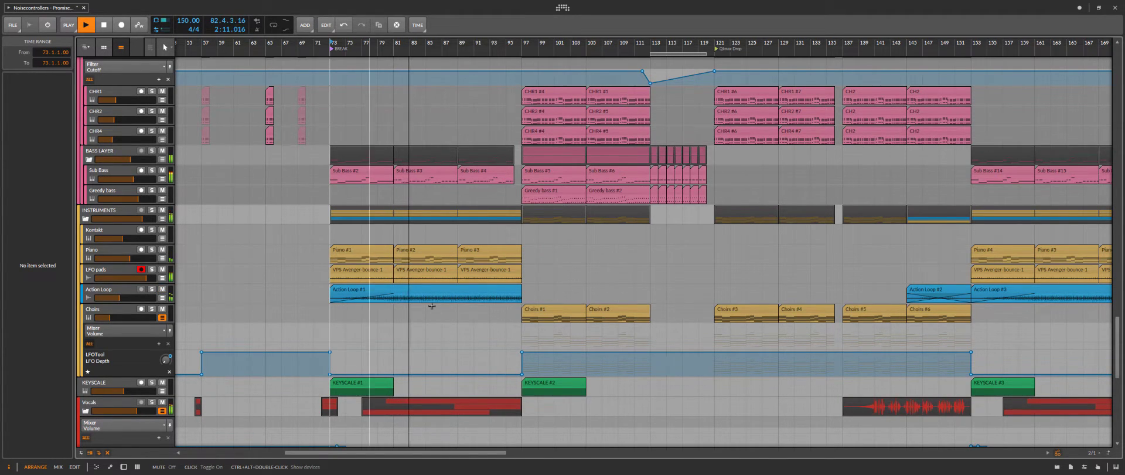
scroll(418, 305, up, 4)
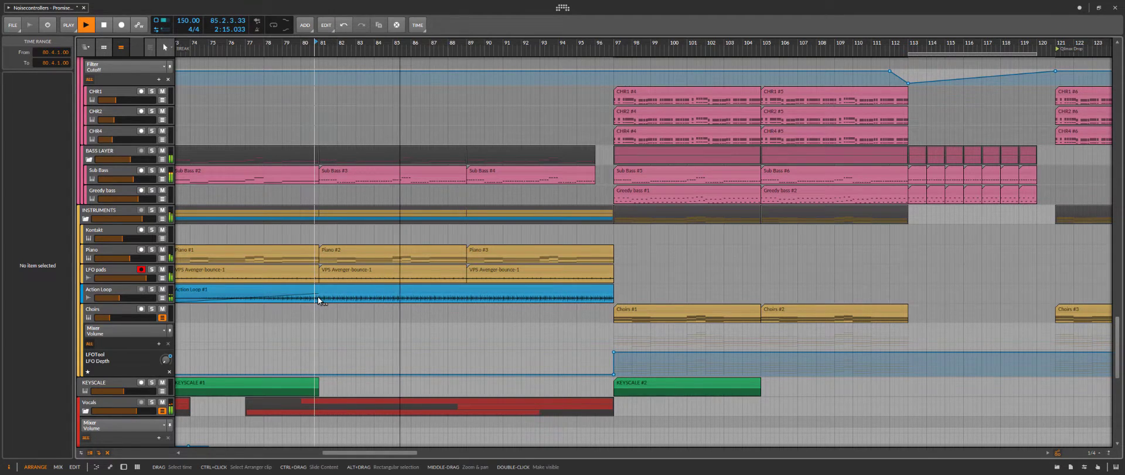
- Solo and select the Action Loop track and listen to it from bar 81
click(319, 300)
click(151, 289)
click(126, 290)
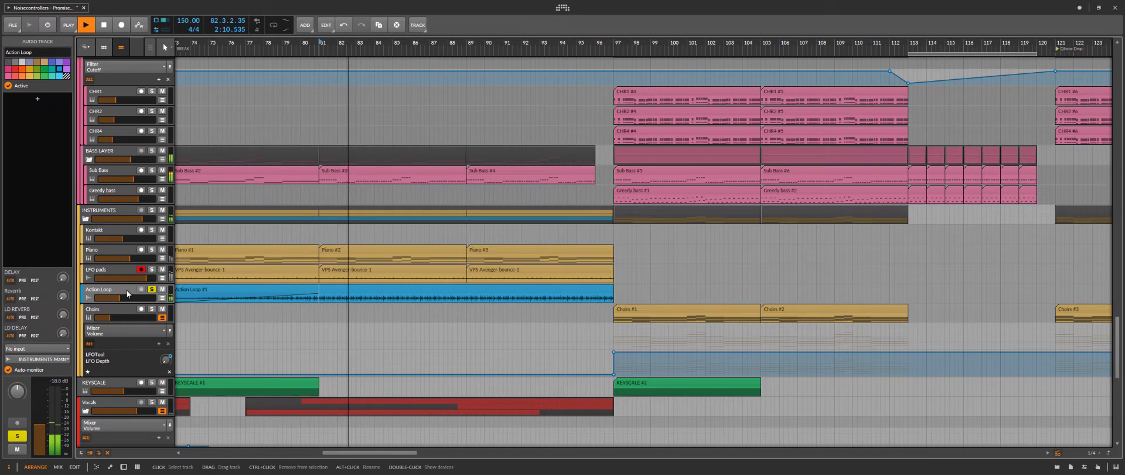
key(space)
- Insert FabFilter Pro-Q 3 on the Action Loop track, load its Phone preset, and play the result
click(39, 97)
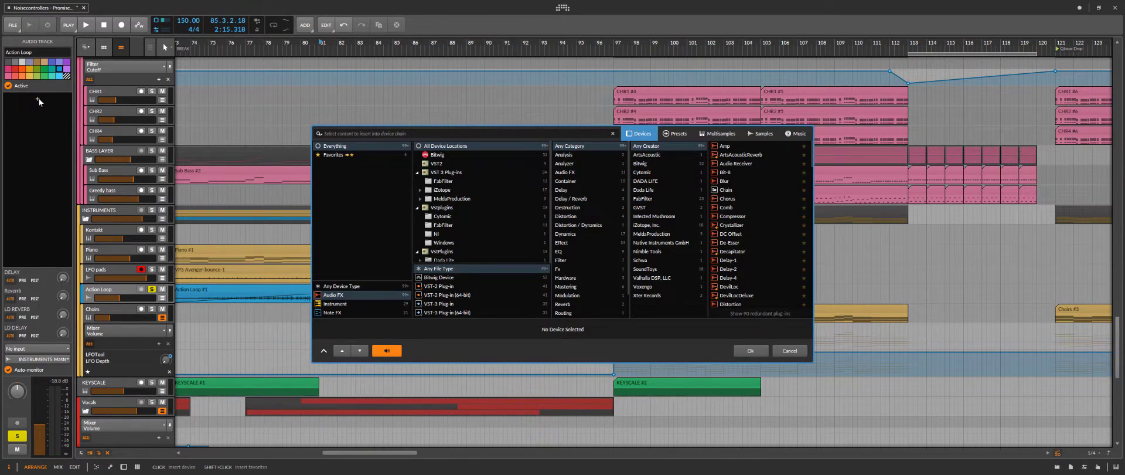
text(pro-q)
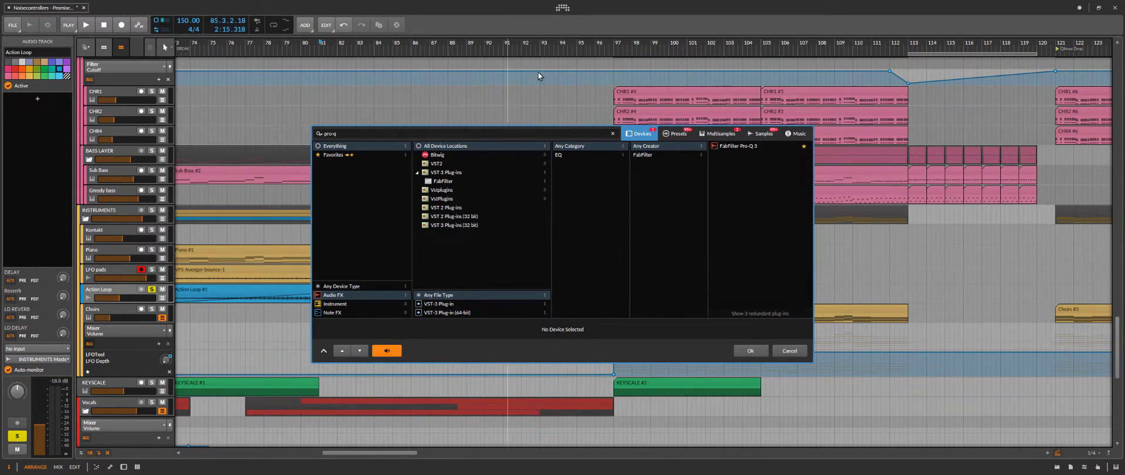
double_click(734, 146)
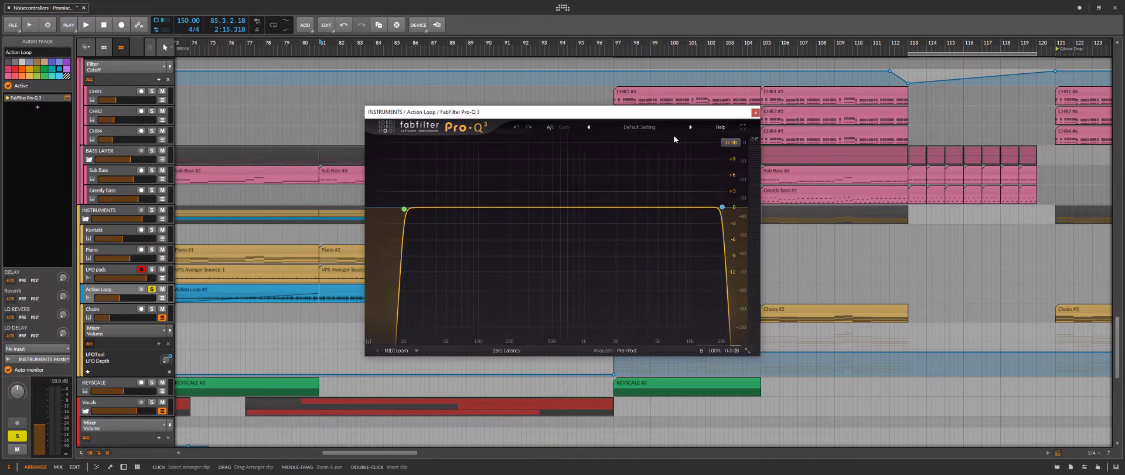
click(645, 127)
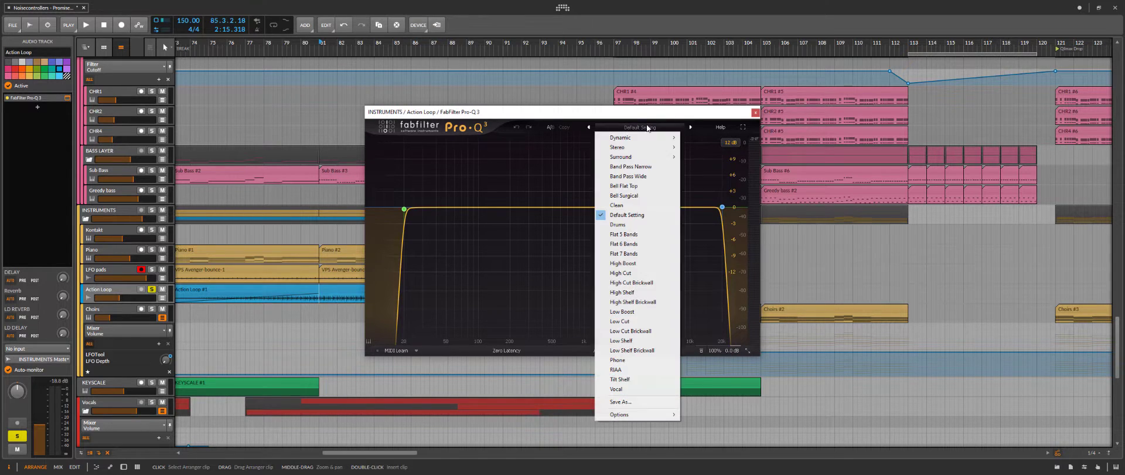
click(650, 360)
key(space)
- Listen to the equalised Action Loop in the full mix without solo, and delete Pro-Q 3 from the track
click(151, 289)
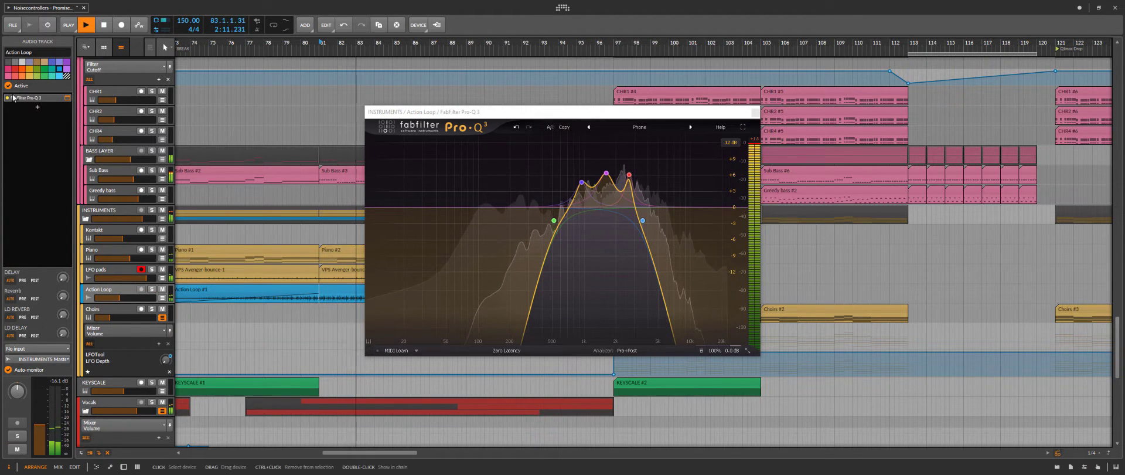
click(165, 290)
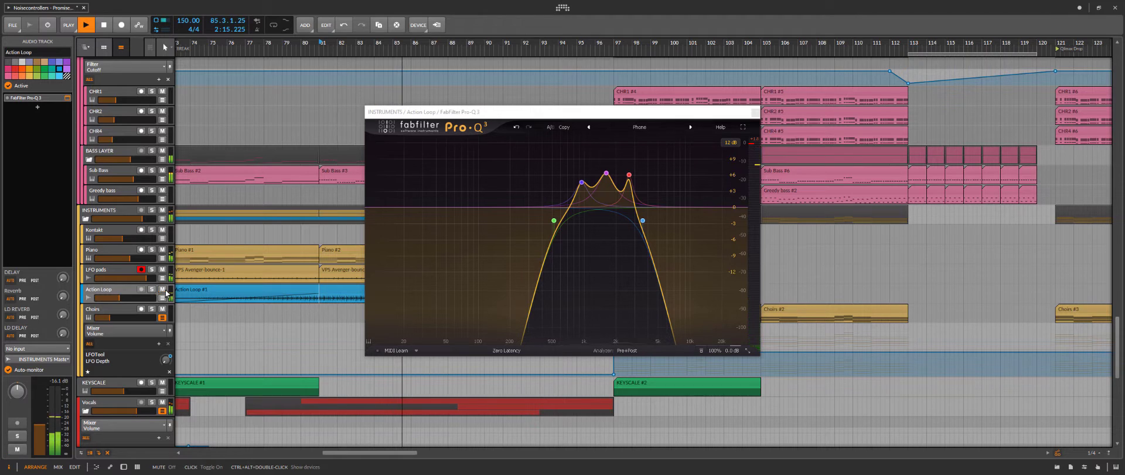
key(Delete)
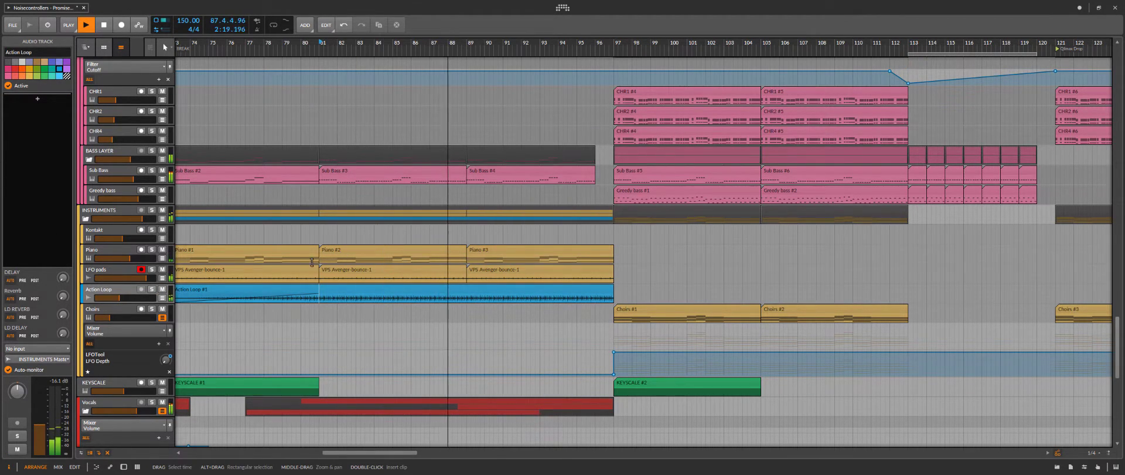
- Open the soloed LD Layer group's device chain and examine its filter's Note Sidechain modulator while bar 176 plays
scroll(430, 243, down, 2)
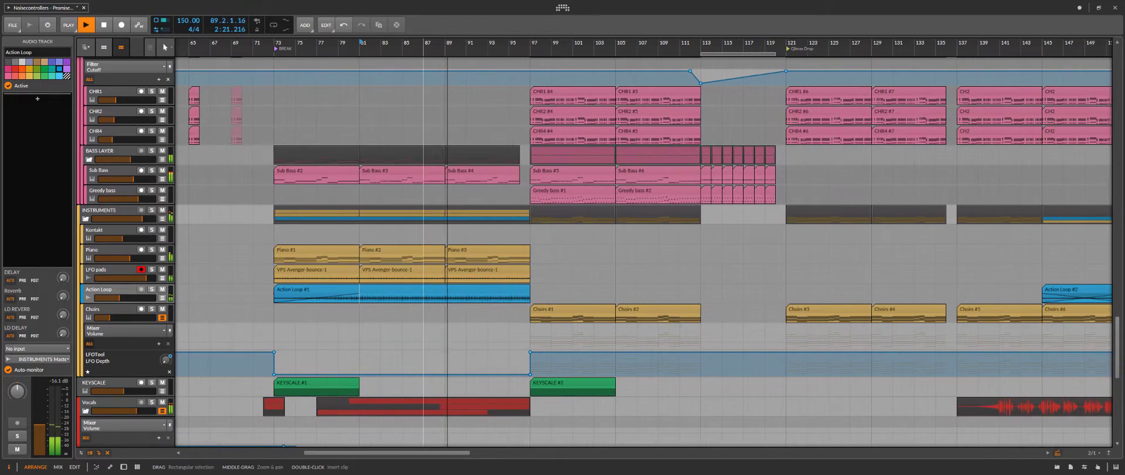
scroll(375, 300, down, 3)
scroll(420, 295, down, 2)
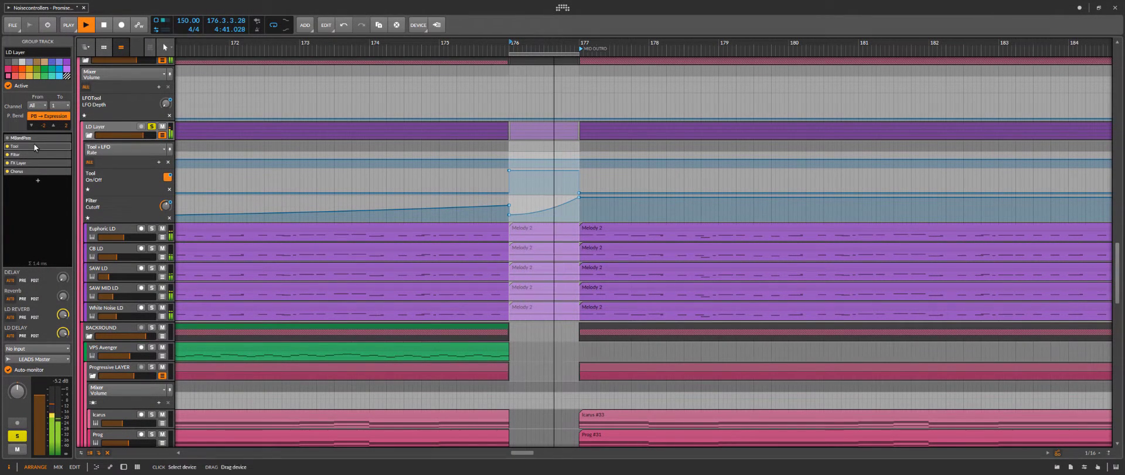
key(d)
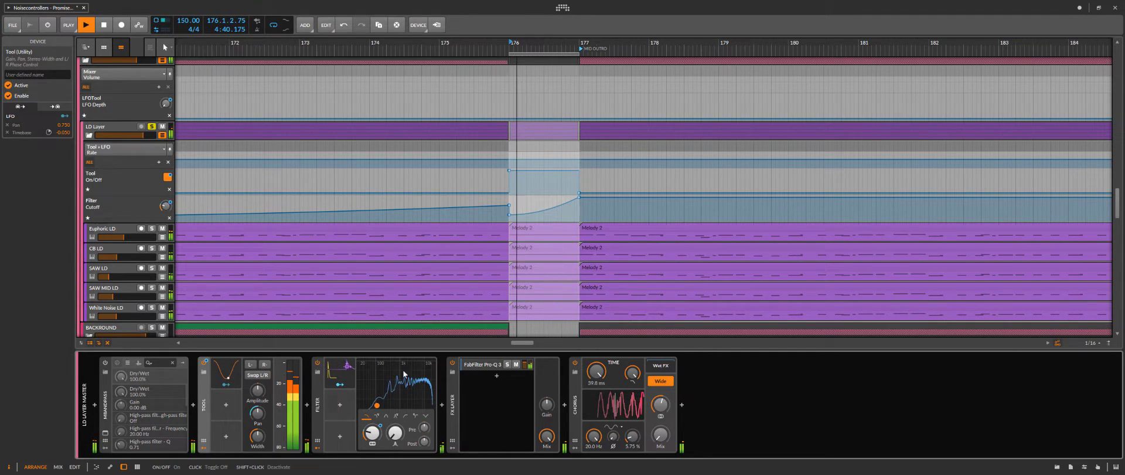
key(space)
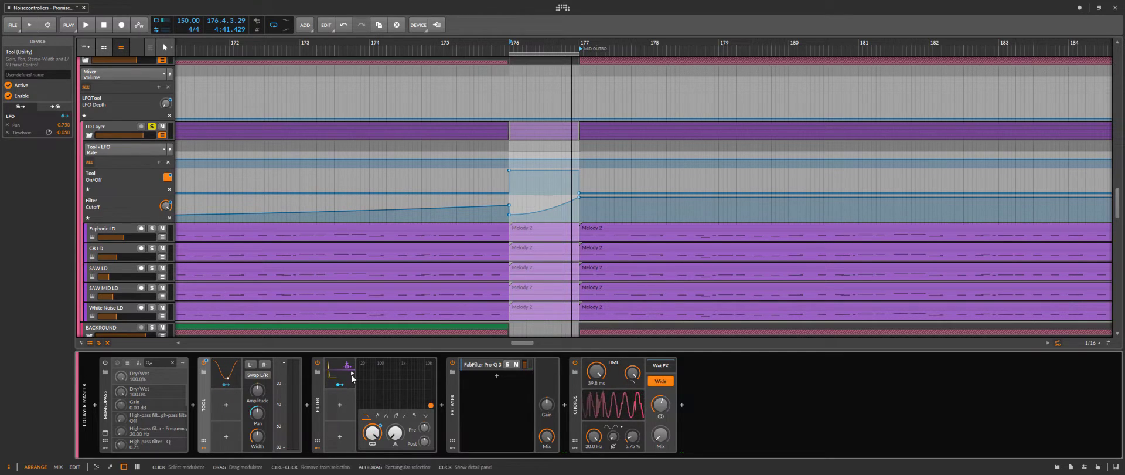
click(351, 382)
key(space)
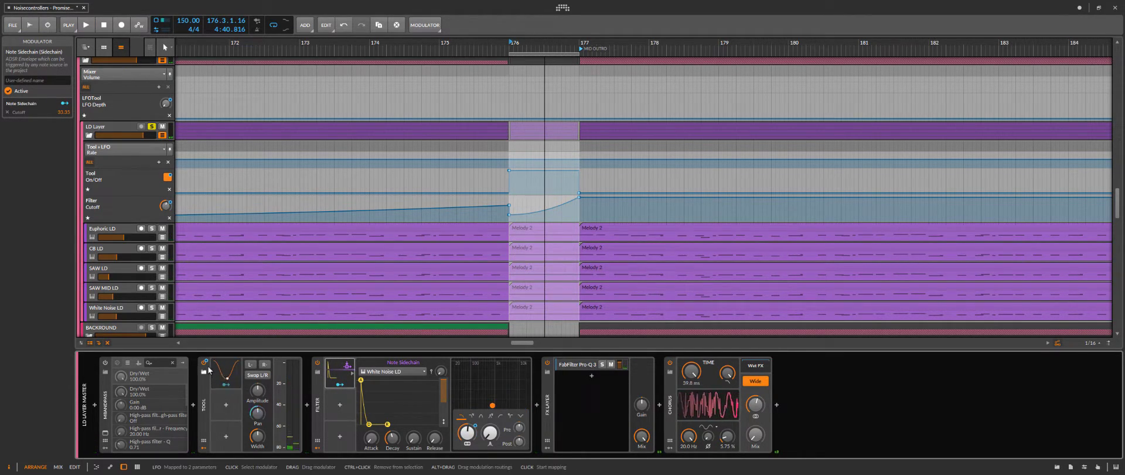
- Expand the Tool device's LFO and audition bar 176 while lowering its rate to 0.75 and further to about 0.33
click(240, 374)
key(space)
key(space)
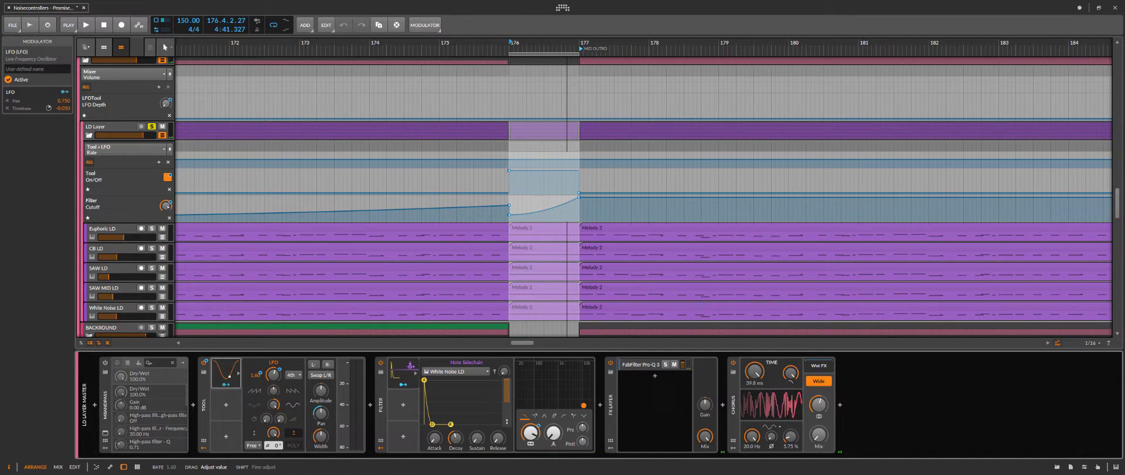
drag(276, 371, 276, 407)
key(space)
key(space)
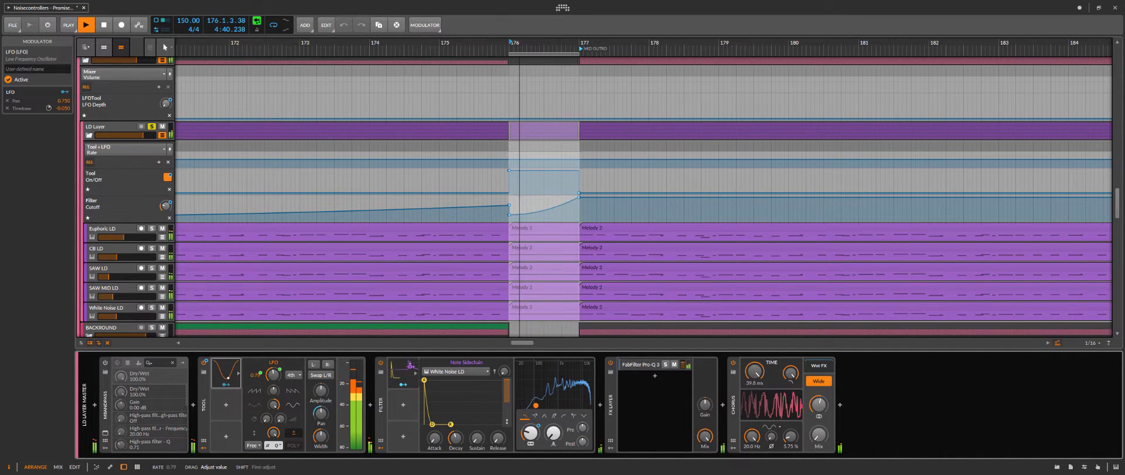
drag(274, 375, 274, 404)
key(space)
- Set the LD Layer's Tool LFO rate automation point at bar 176 to 50.00 and play the bar
click(120, 132)
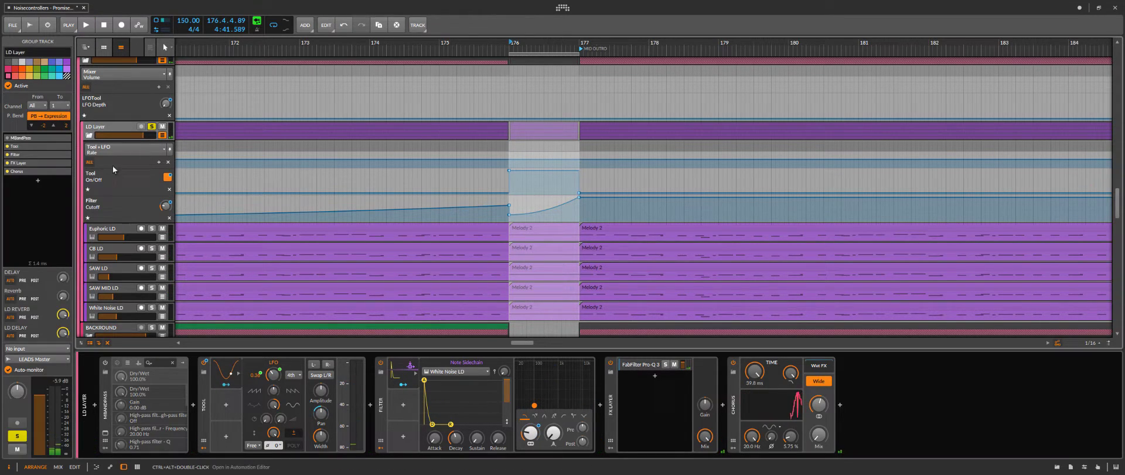
click(518, 151)
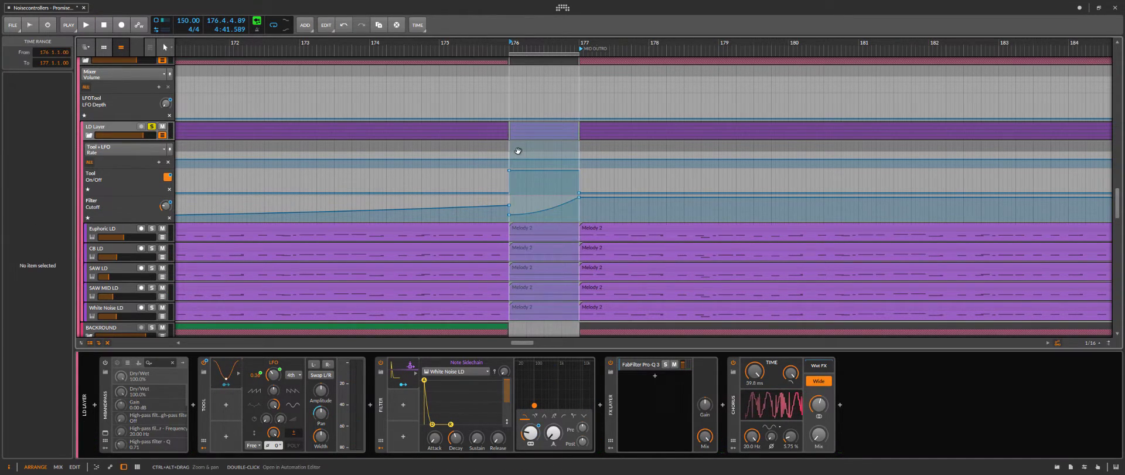
drag(509, 160, 509, 154)
key(space)
key(space)
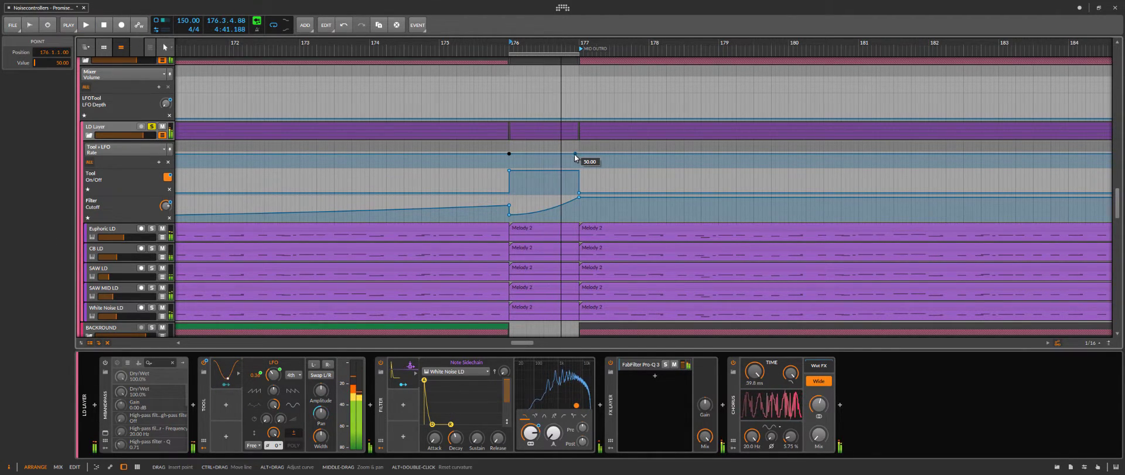
- Restore automation control of the LFO rate, lower its point at bar 177 to 0.02, and play the falling curve
right_click(274, 376)
click(321, 393)
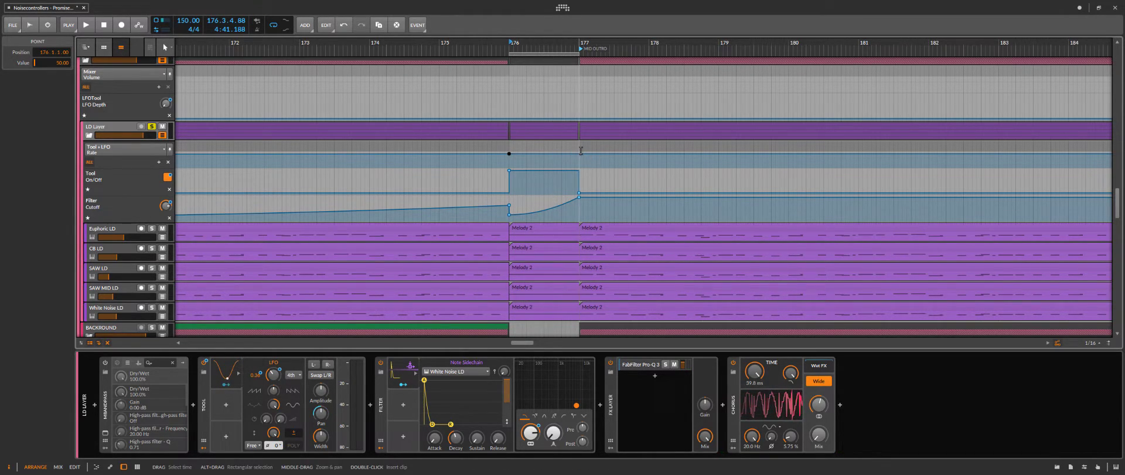
drag(579, 155, 574, 166)
key(space)
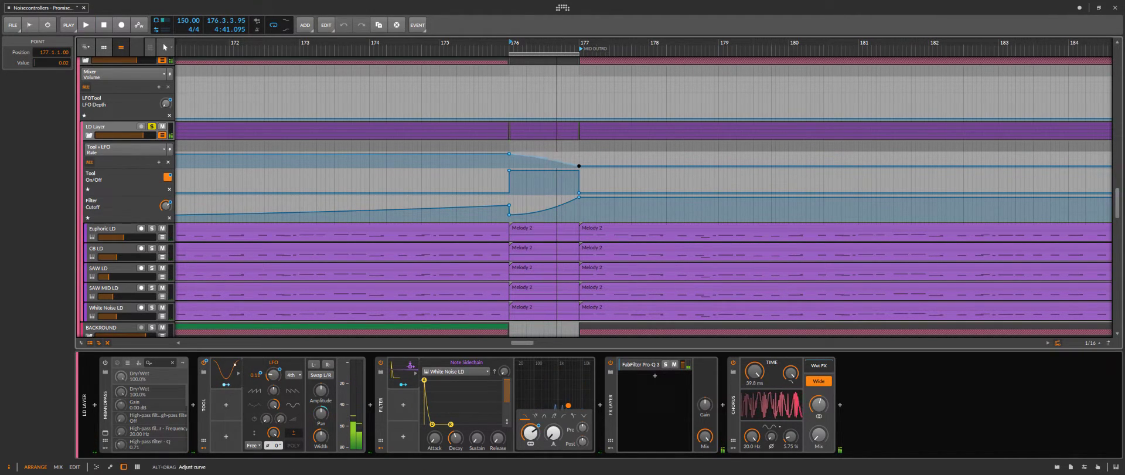
- Audition the rate curve with the bar 176 point at 10.45, and set that point to 50.00
drag(509, 154, 509, 156)
key(space)
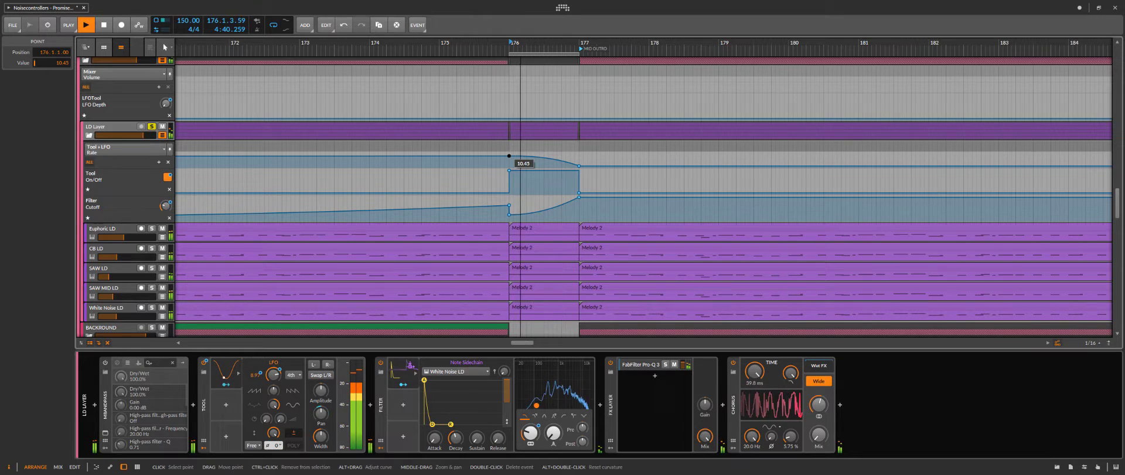
scroll(473, 157, down, 5)
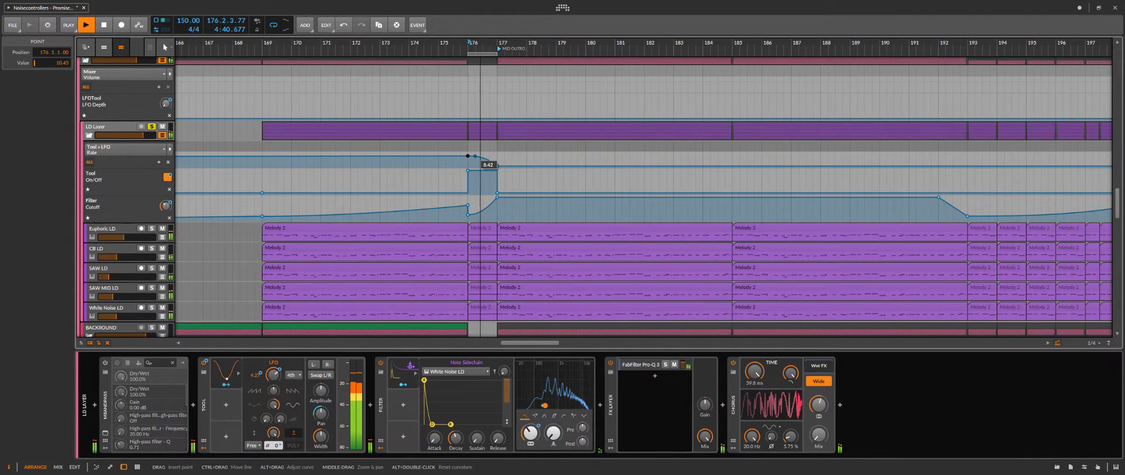
drag(473, 157, 473, 155)
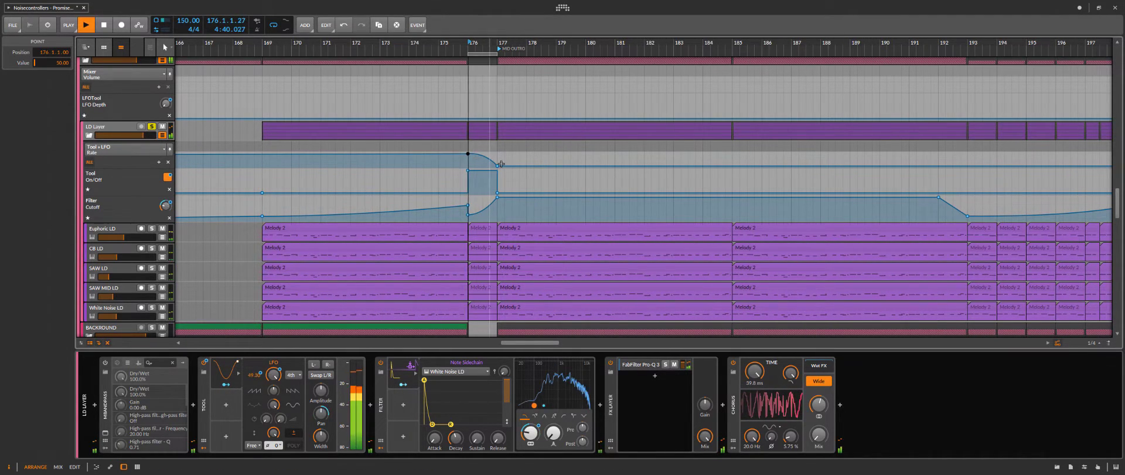
scroll(473, 154, up, 3)
key(space)
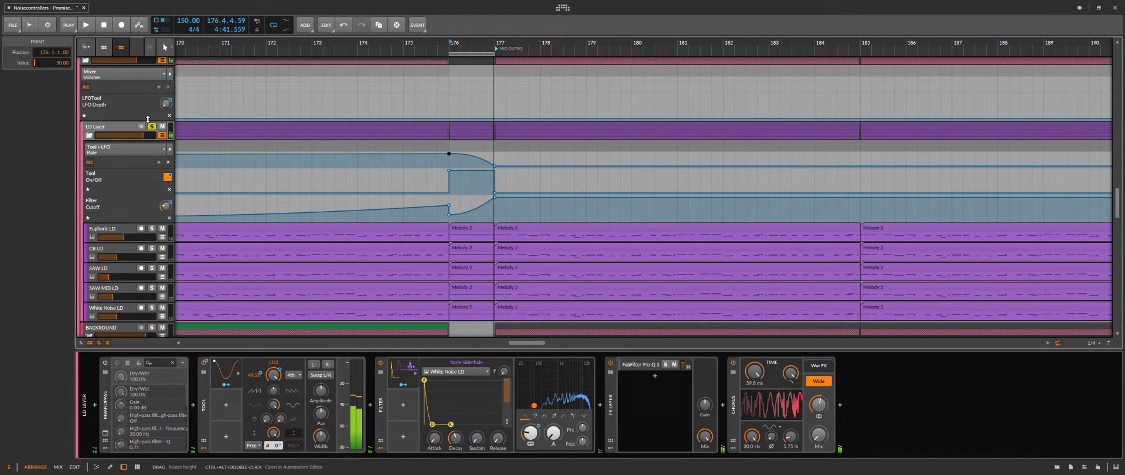
- Play the modulated fill in the full mix, continue from bar 193, and solo the LD Layer group again
key(space)
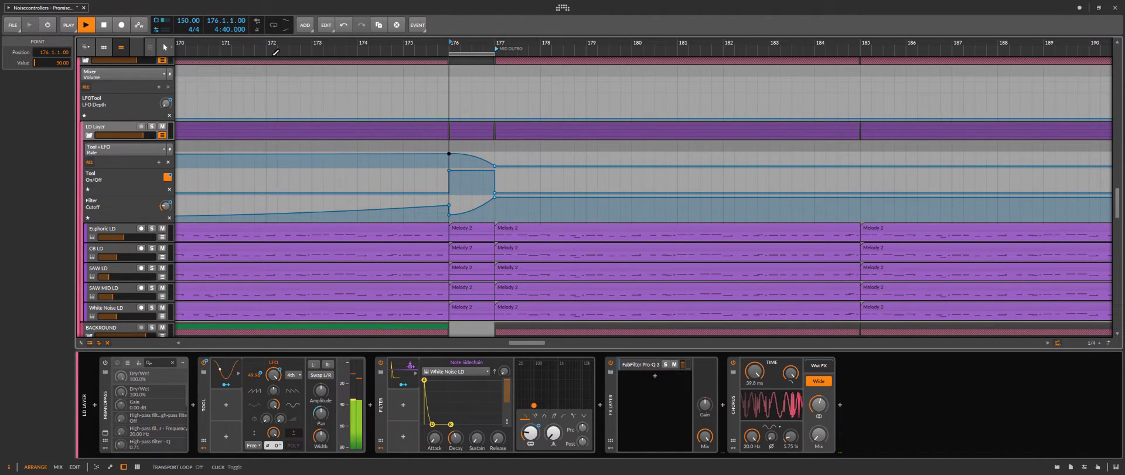
scroll(536, 206, down, 3)
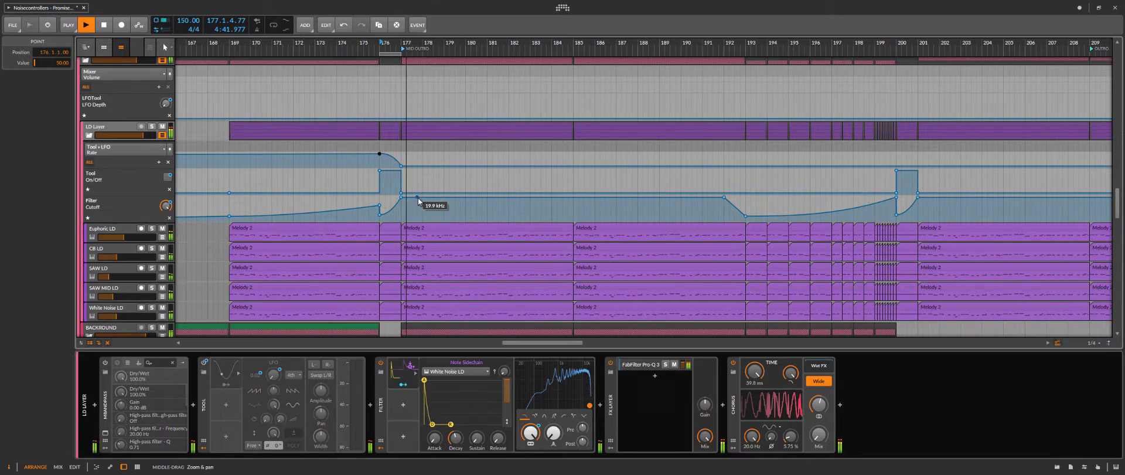
scroll(758, 169, up, 3)
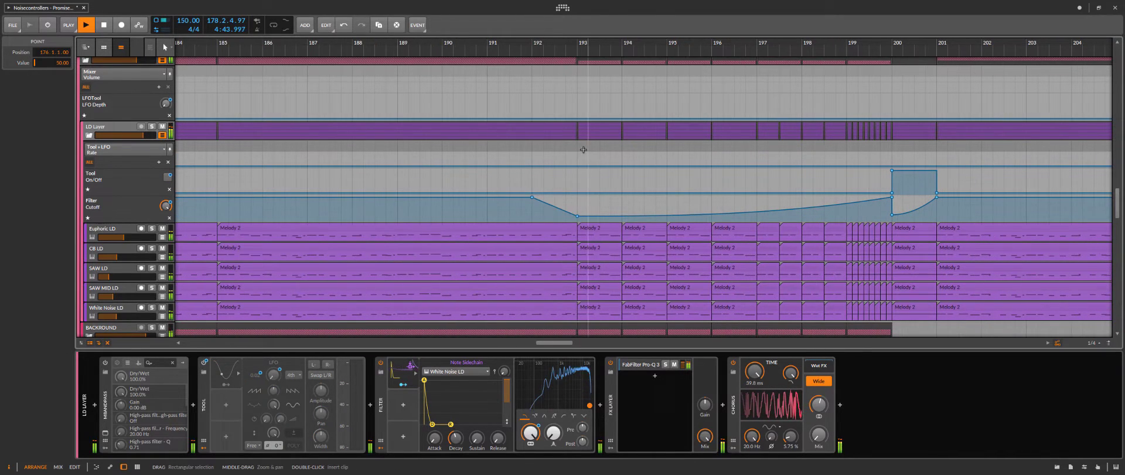
click(575, 155)
scroll(454, 175, down, 3)
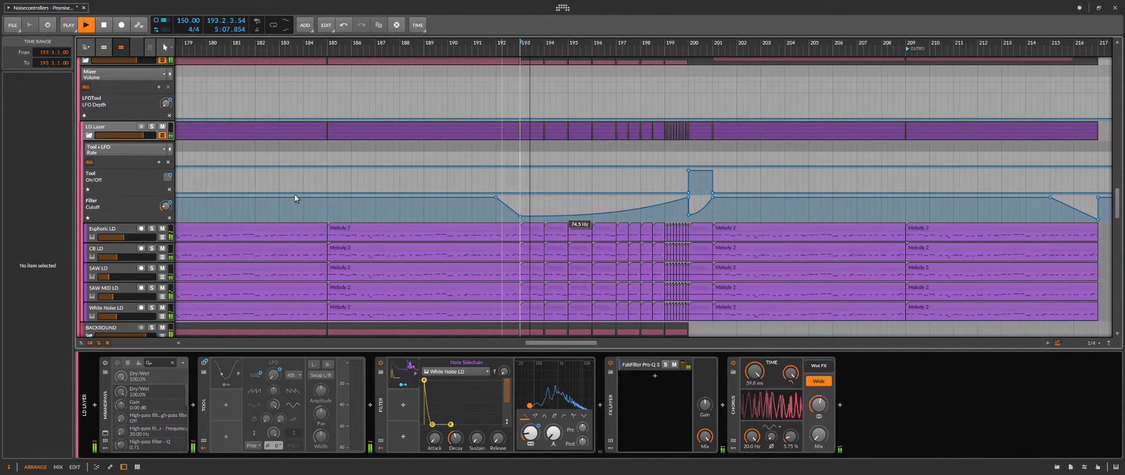
drag(143, 135, 151, 135)
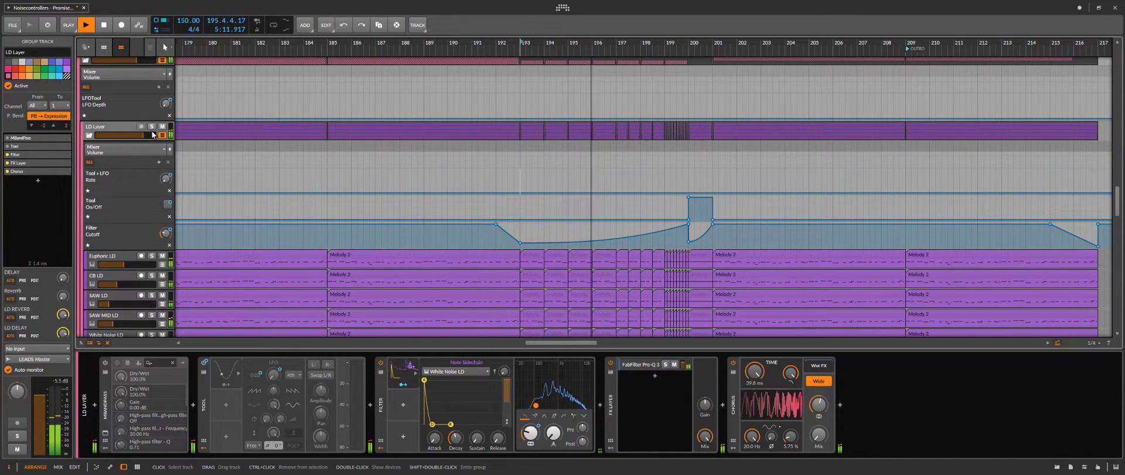
click(152, 127)
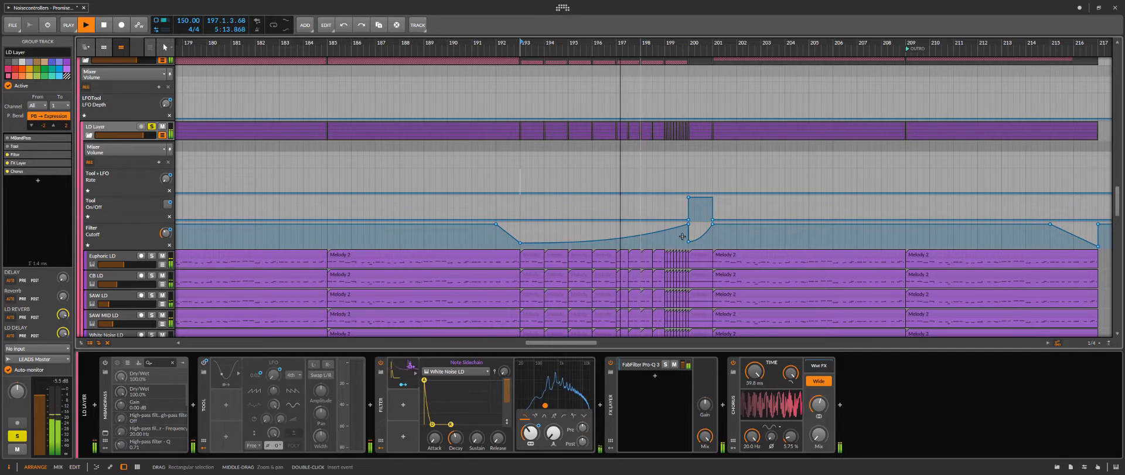
- Draw a curved LFO rate sweep across bar 200 from 50.00 down to 0.02 and play it from bar 199
scroll(567, 184, up, 2)
scroll(528, 205, up, 3)
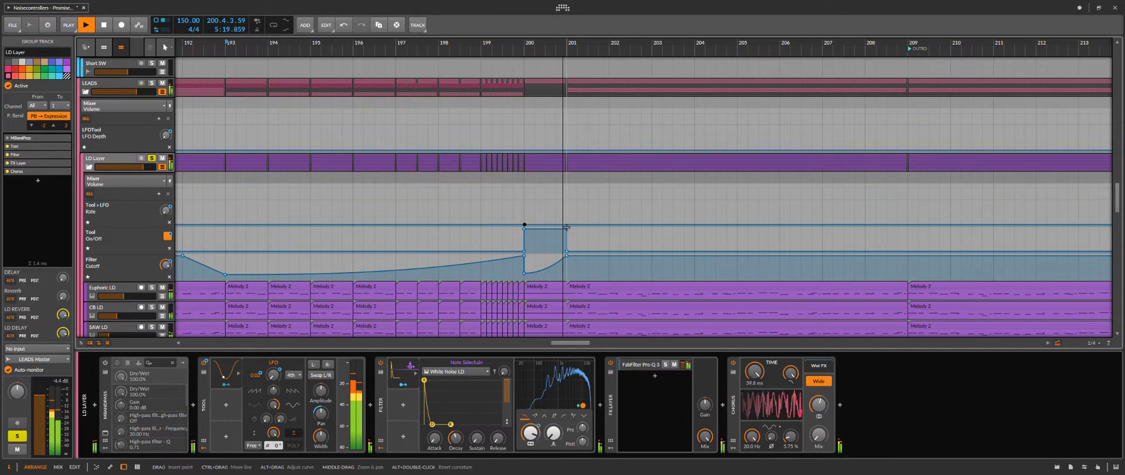
click(567, 226)
key(space)
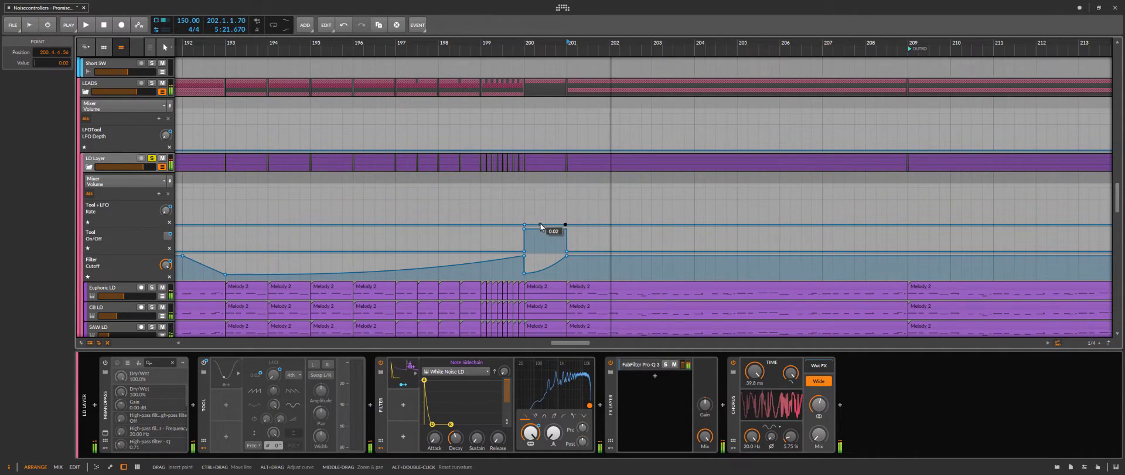
click(524, 202)
alt+drag(551, 219, 551, 210)
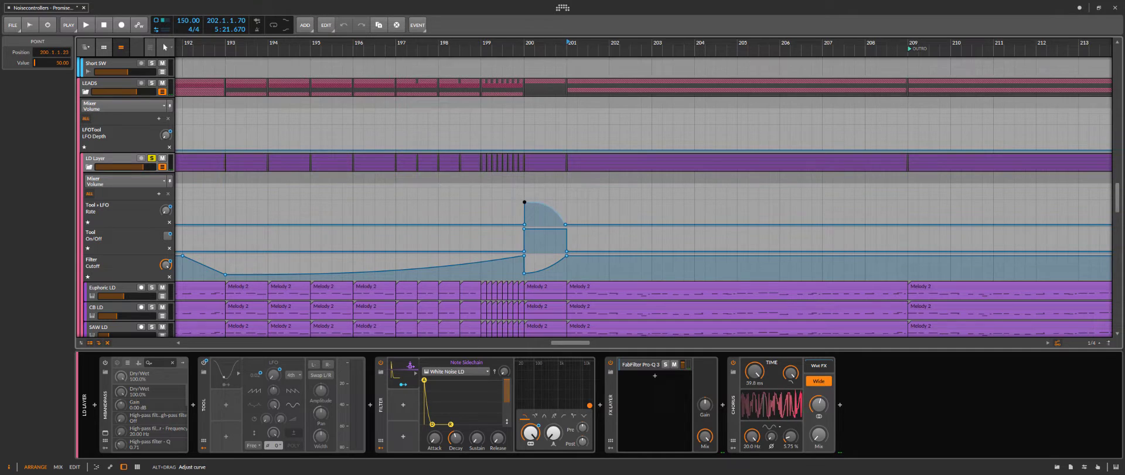
click(513, 203)
key(space)
scroll(513, 203, down, 2)
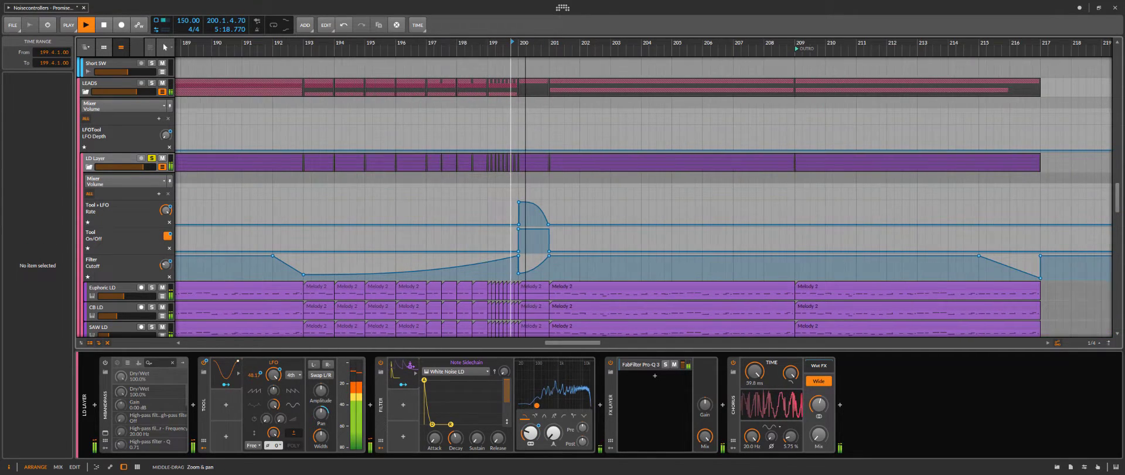
- Play from bar 215 and draw an LFO rate ramp from 0.02 at bar 215 to 50.00 at bar 217
scroll(736, 206, right, 5)
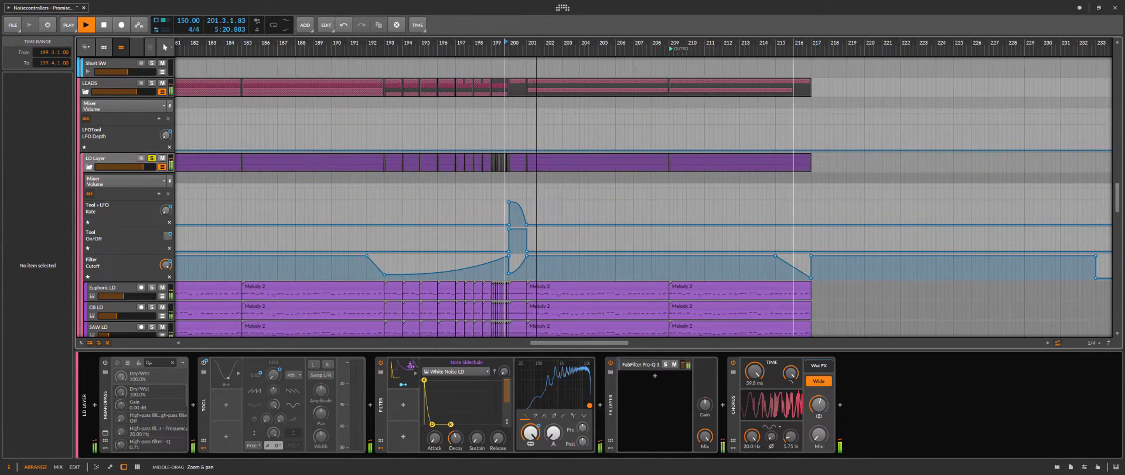
scroll(648, 219, right, 3)
key(space)
click(637, 213)
key(space)
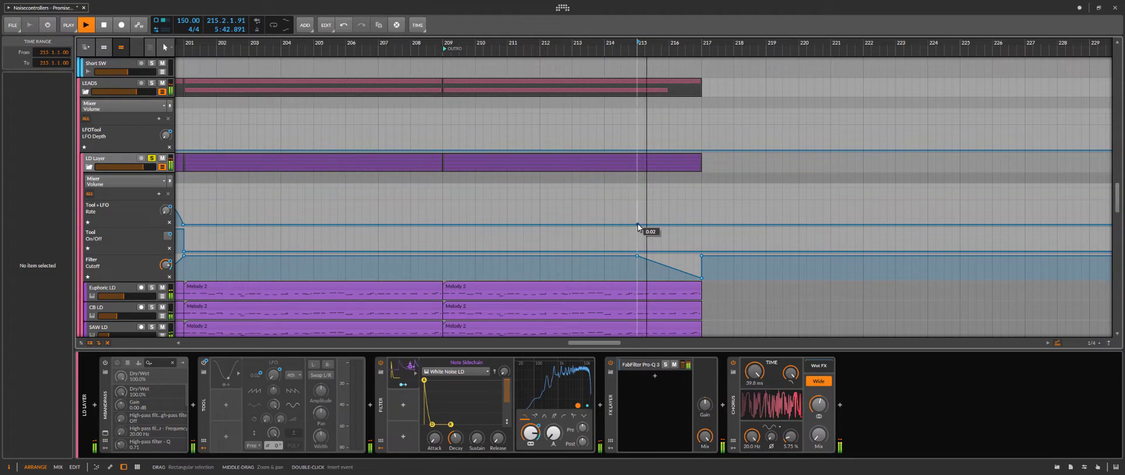
drag(704, 223, 701, 201)
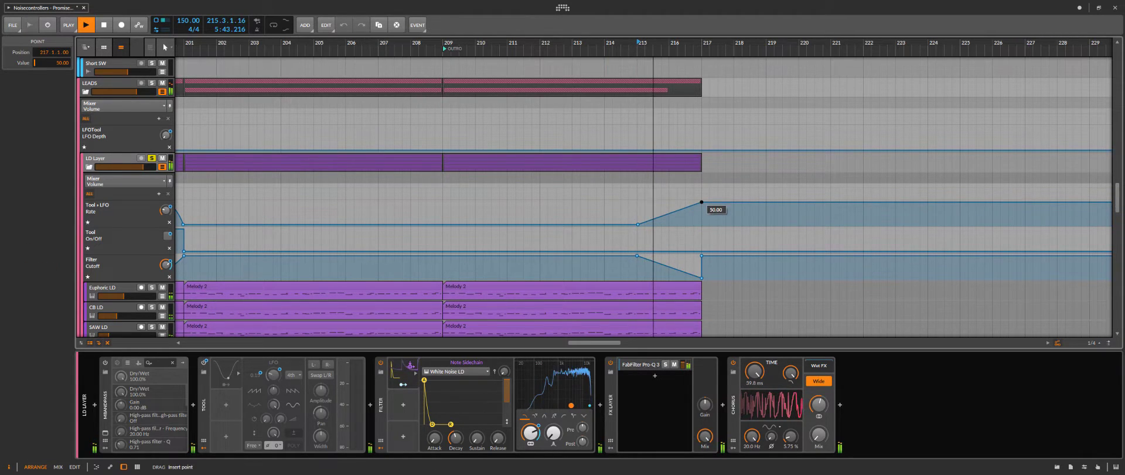
- Automate the Tool device to switch on at bar 215 and off at bar 217, and play the section
drag(701, 254, 645, 229)
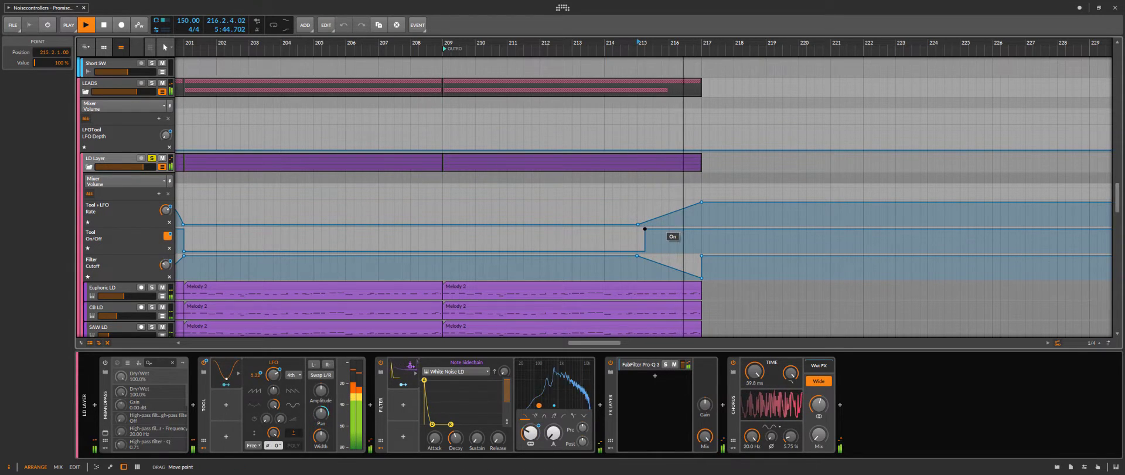
click(700, 229)
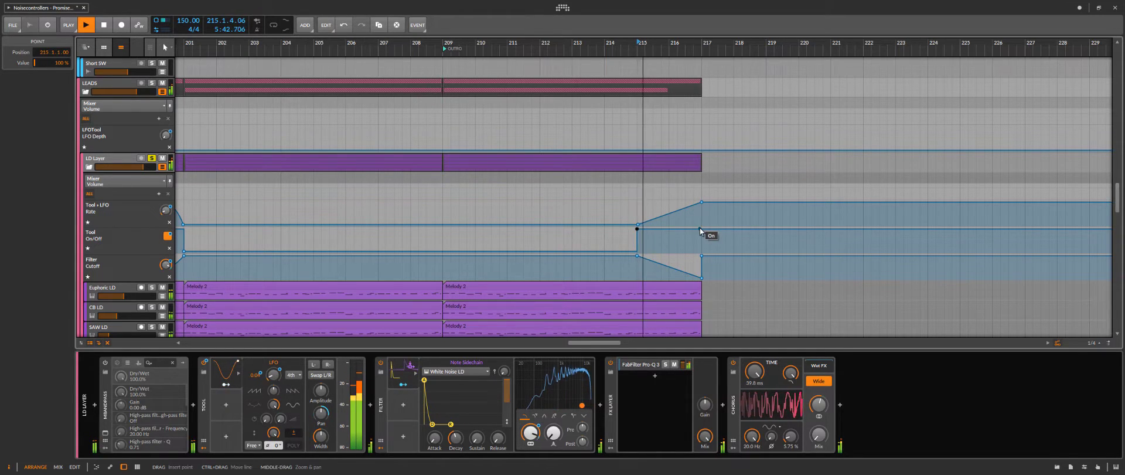
drag(705, 229, 696, 251)
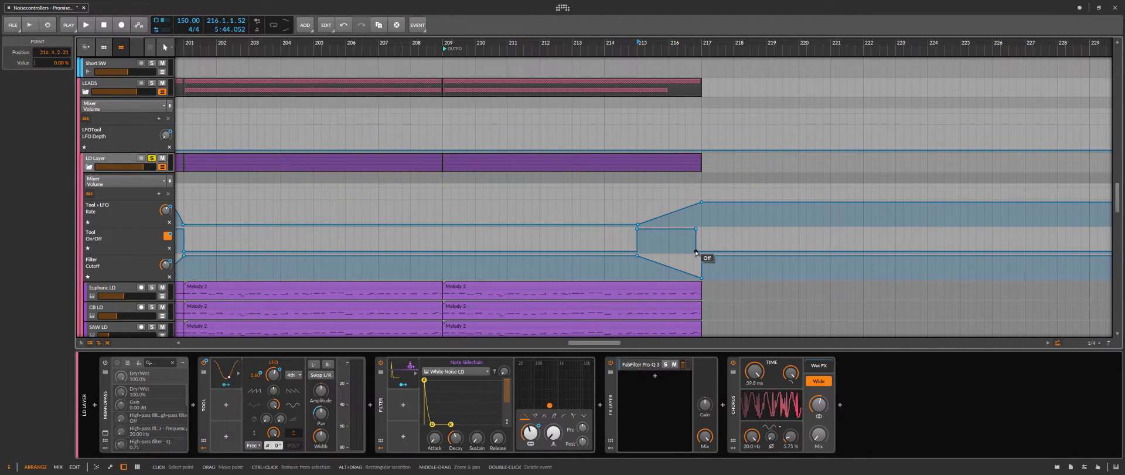
key(space)
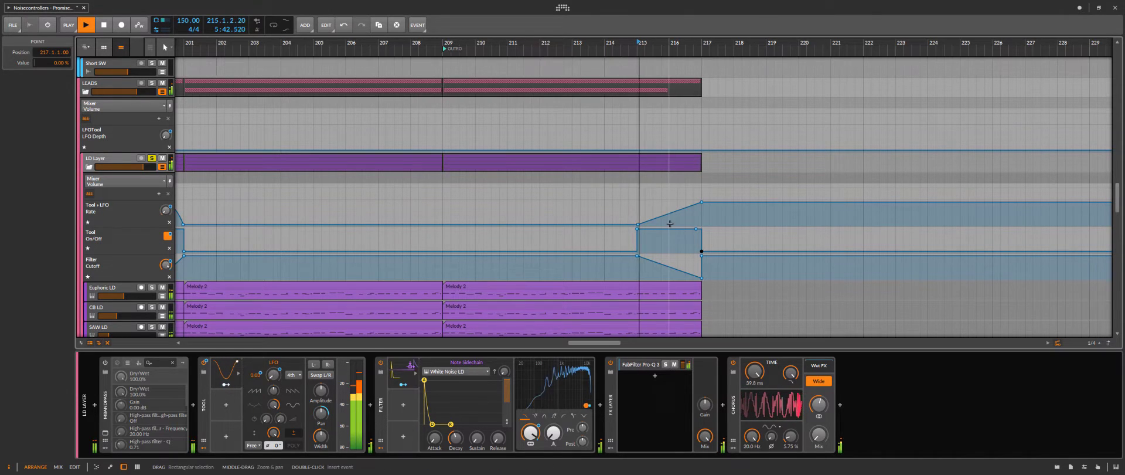
- Bend the LFO rate ramp between bars 215 and 217 into a fast-rising curve and audition it
key(space)
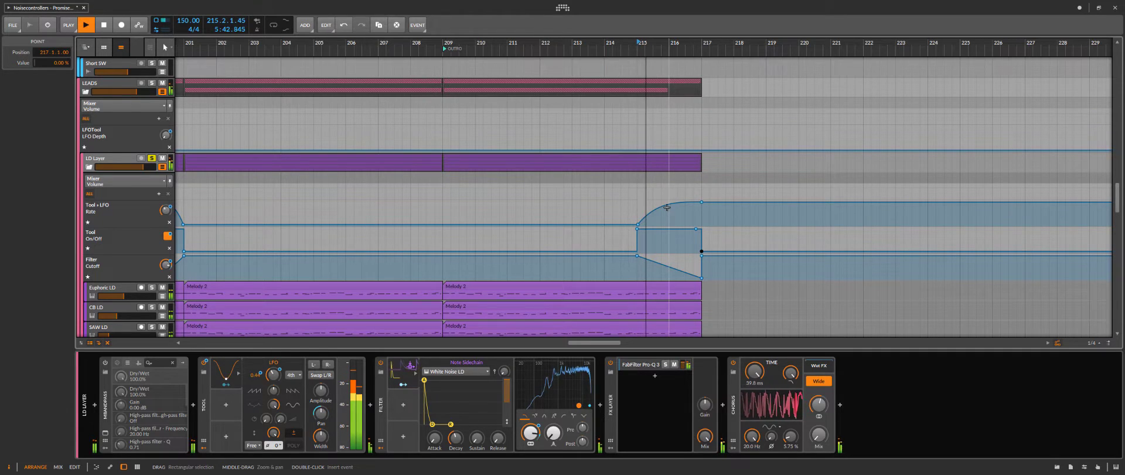
key(space)
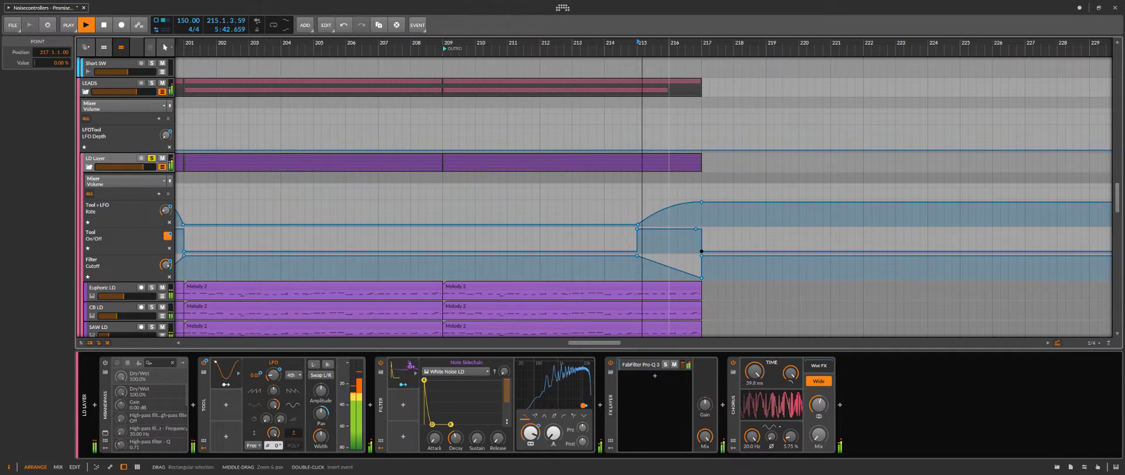
key(space)
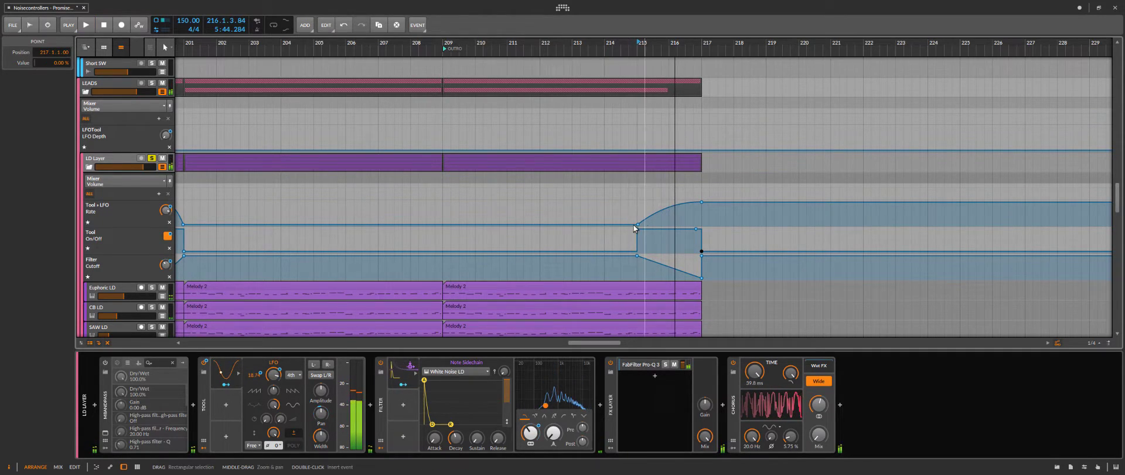
- Raise the ramp's starting rate at bar 215 to about 3, flatten its curve, and audition the result
drag(640, 225, 637, 218)
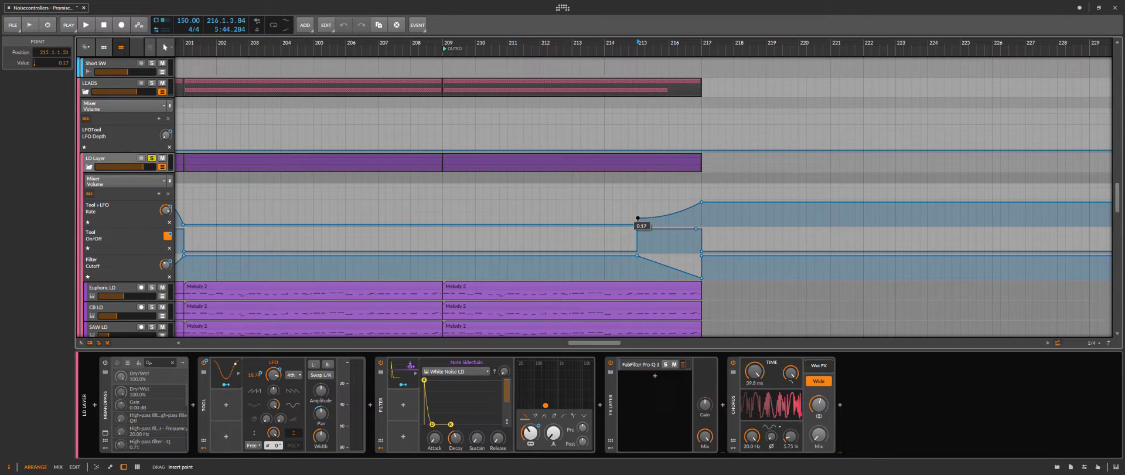
key(space)
key(space)
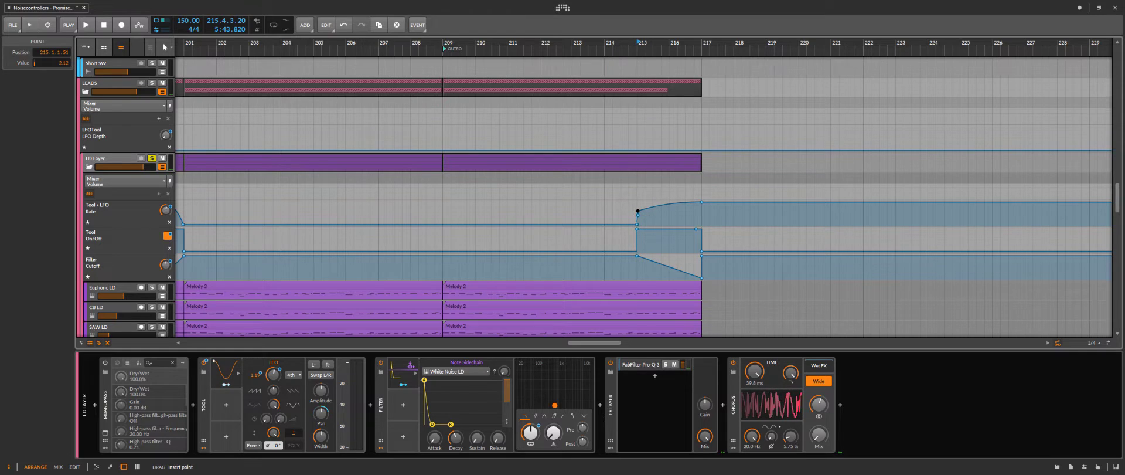
key(space)
click(657, 203)
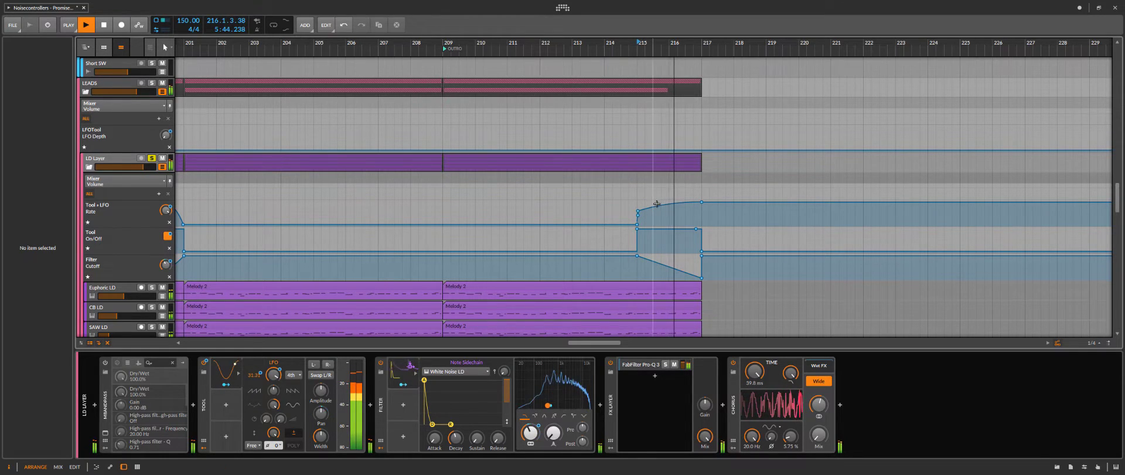
key(space)
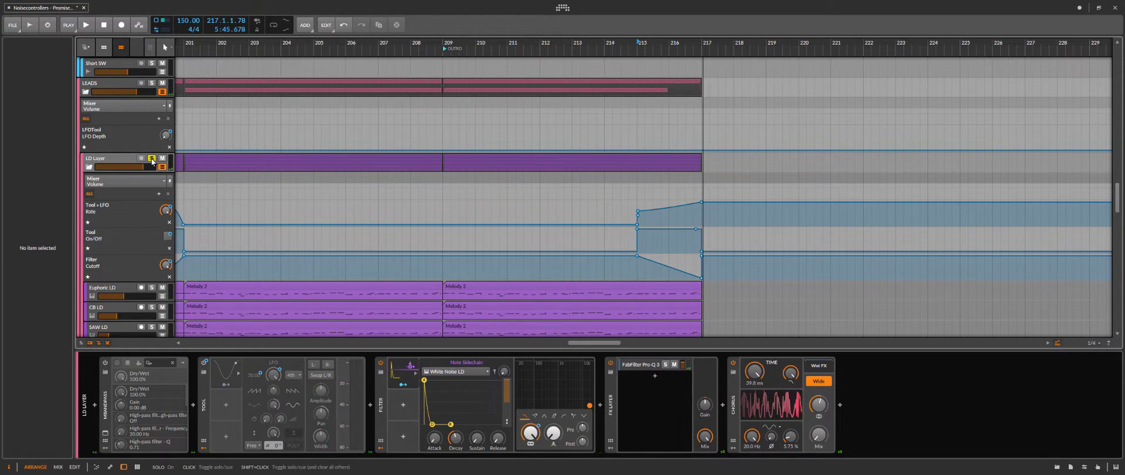
- Unsolo the LD Layer group, play bar 215 onward in the full mix, and hide the device chain to show the tracks below
click(152, 158)
key(space)
scroll(608, 191, down, 5)
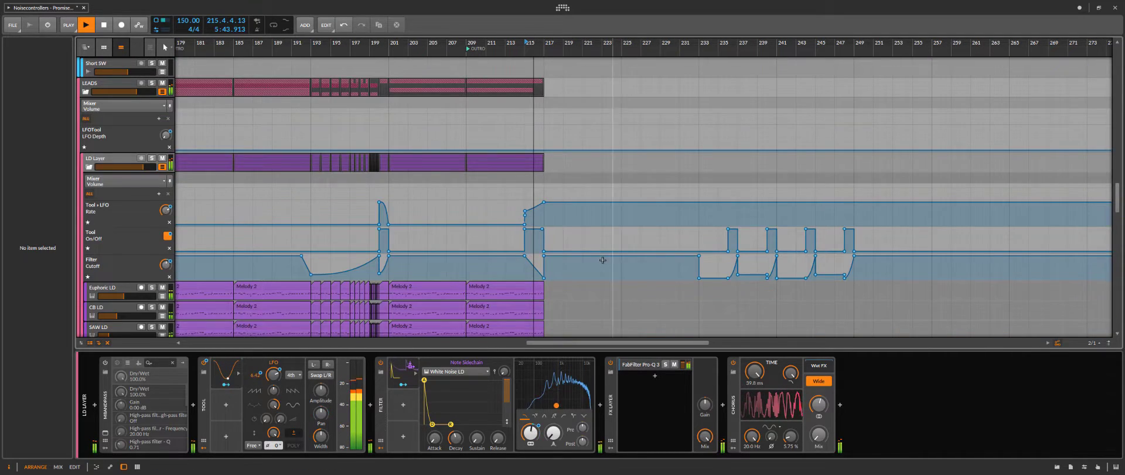
key(d)
scroll(596, 260, down, 5)
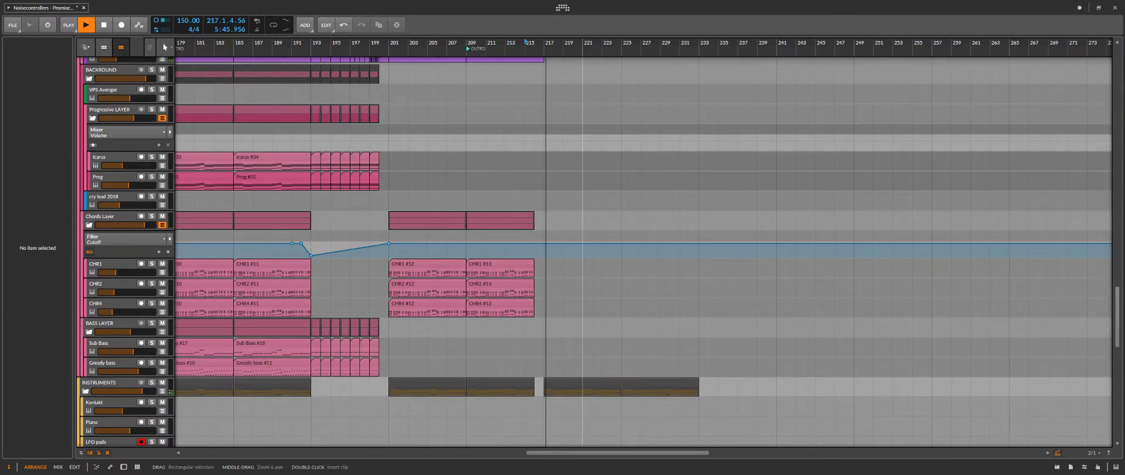
- Solo the VPS Avenger track and play it from bar 153
scroll(588, 266, down, 1)
scroll(575, 259, up, 4)
scroll(575, 249, up, 10)
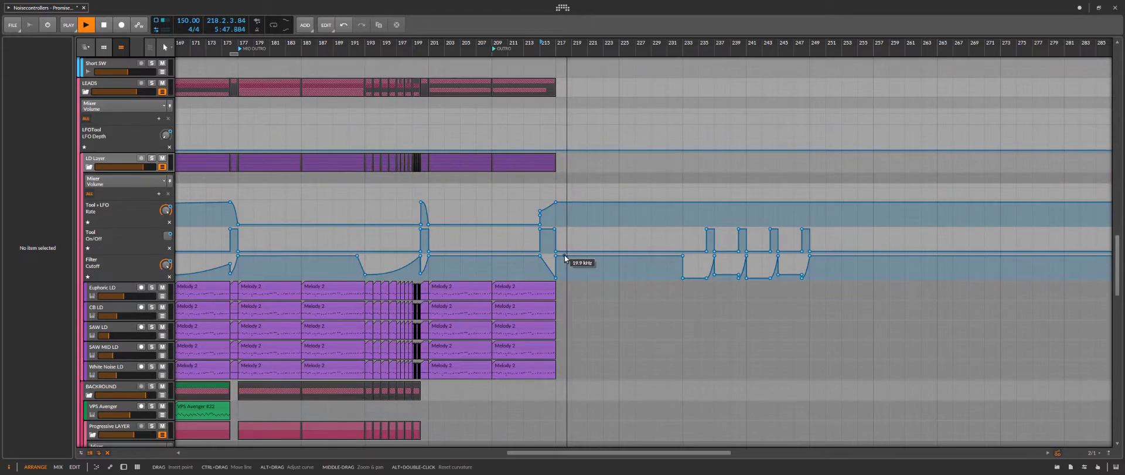
scroll(552, 262, up, 4)
key(space)
scroll(566, 258, up, 3)
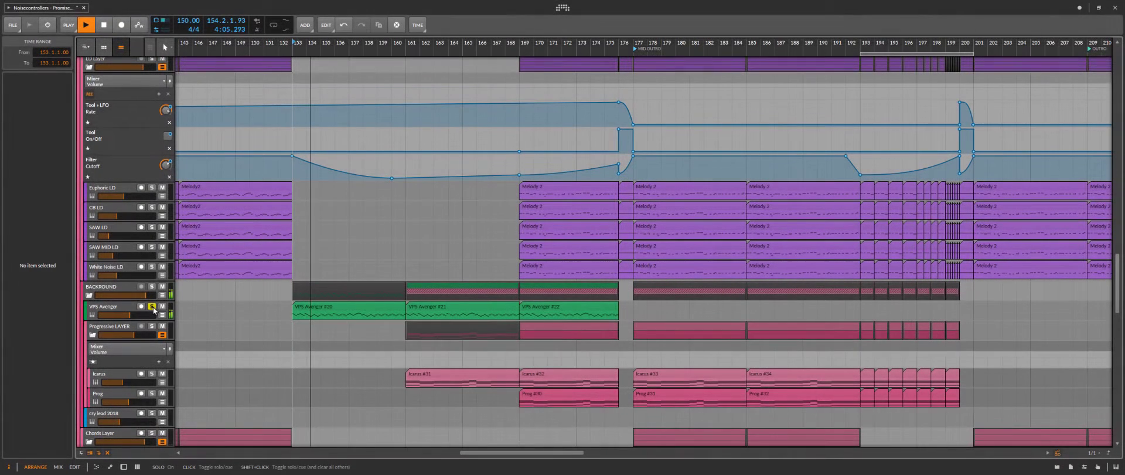
- Examine the full note pattern of the VPS Avenger clip at bar 153, and return to the arrangement with the track soloed
double_click(315, 307)
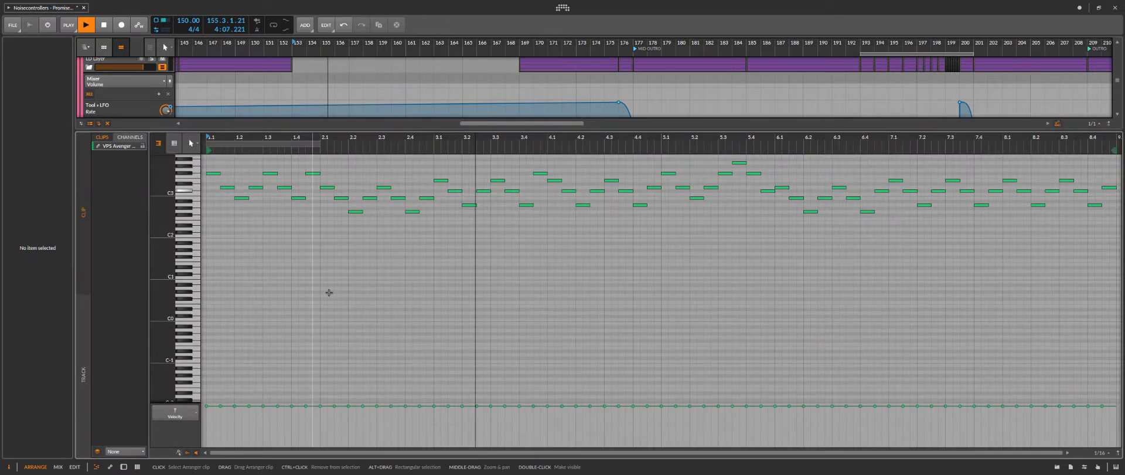
scroll(404, 235, down, 5)
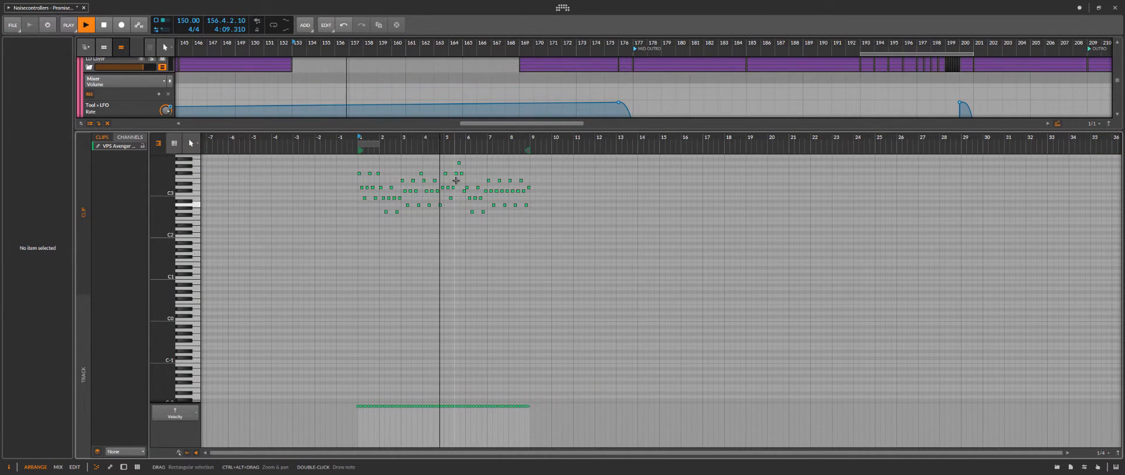
key(a)
key(a)
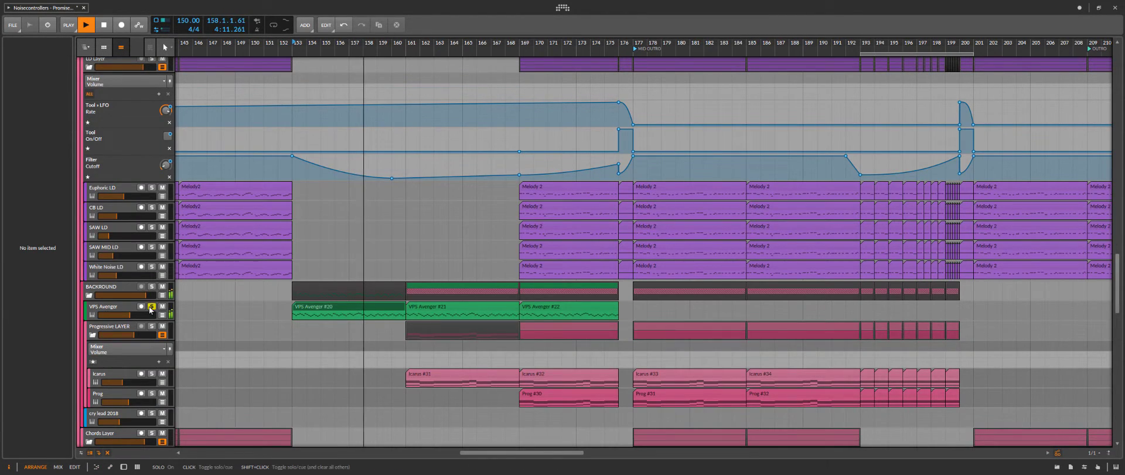
click(152, 306)
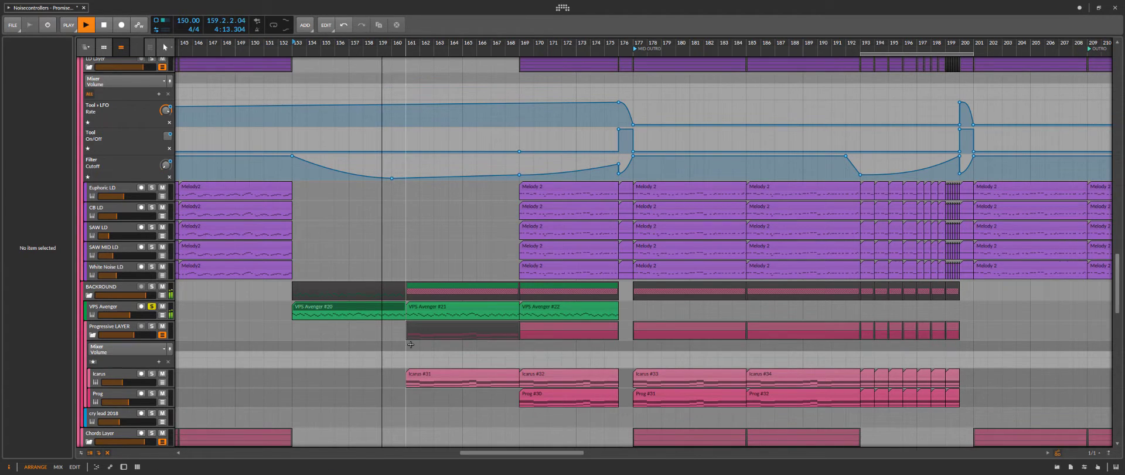
- Adjust filter 1's cutoff in the VPS Avenger plugin, stop playback, and show the track's FLT1 Cutoff automation lane
scroll(151, 310, down, 3)
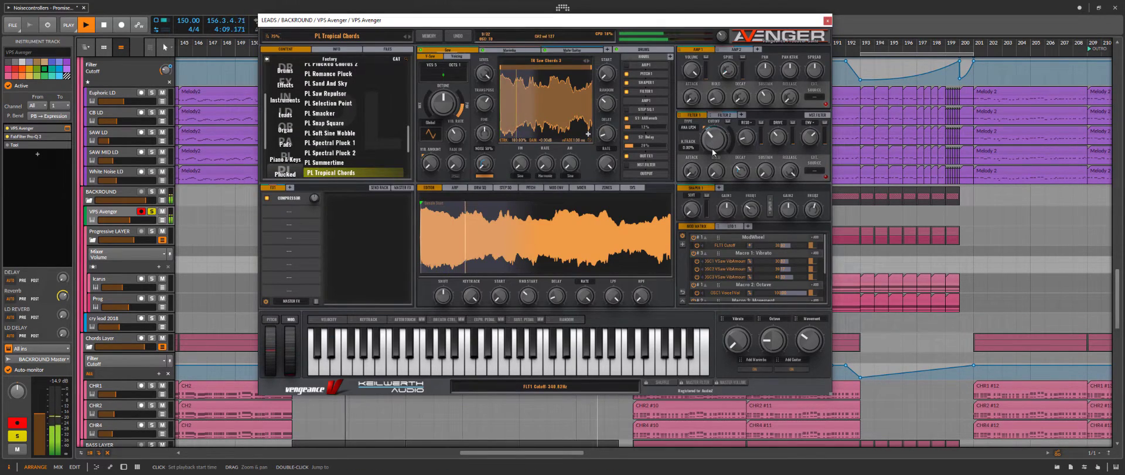
drag(712, 150, 716, 131)
click(827, 21)
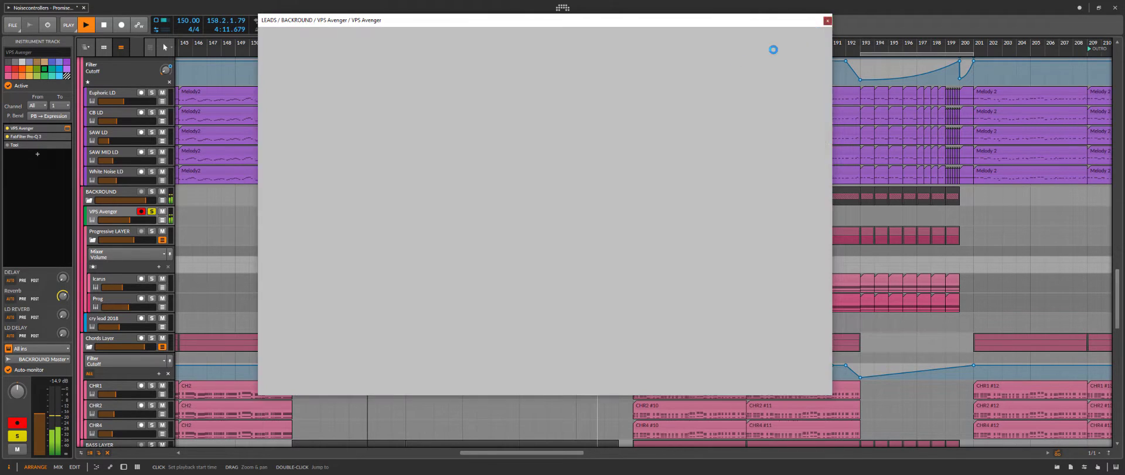
key(space)
click(165, 221)
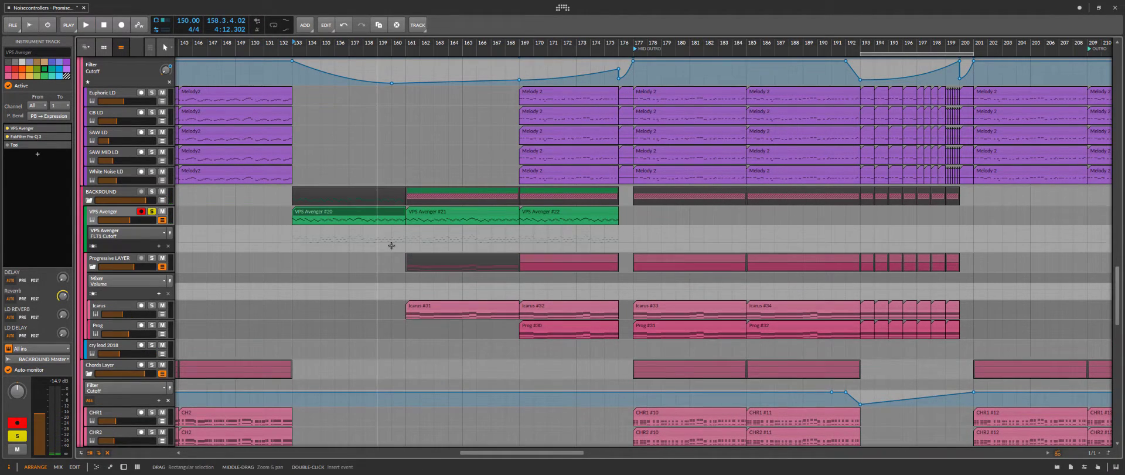
- Add a rising FLT1 Cutoff ramp from bar 159 to bar 161 and play the section from bar 159
click(378, 243)
click(406, 242)
drag(393, 242, 393, 235)
click(375, 221)
key(space)
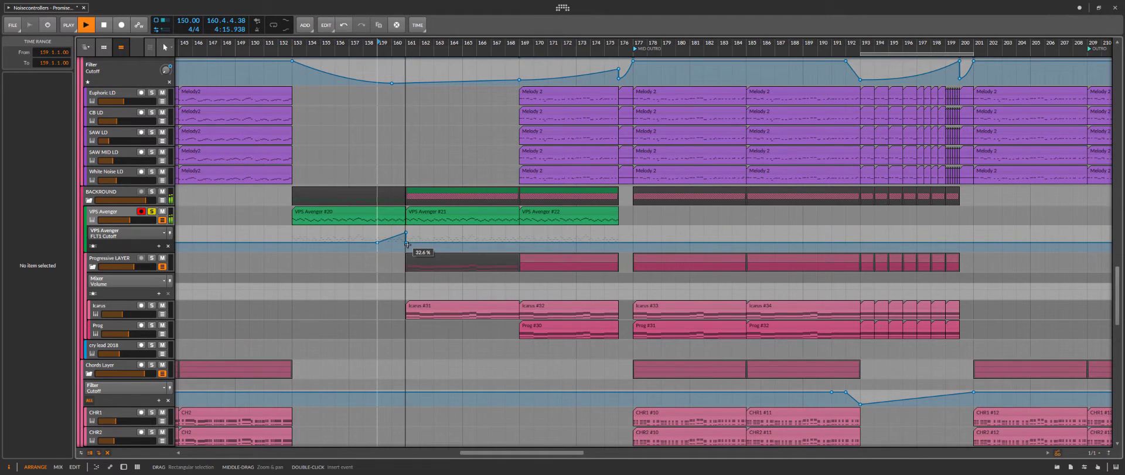
- Drop the cutoff back at bar 161, duplicate the bar 153–161 automation twice, and unsolo VPS Avenger to hear the mix
drag(408, 244, 292, 244)
key(ctrl+d)
key(ctrl+d)
click(617, 239)
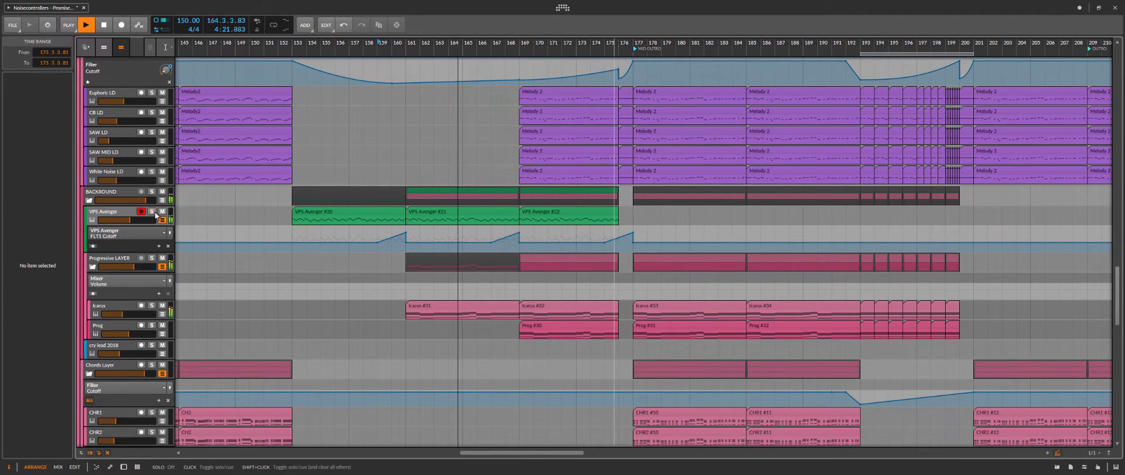
key(1)
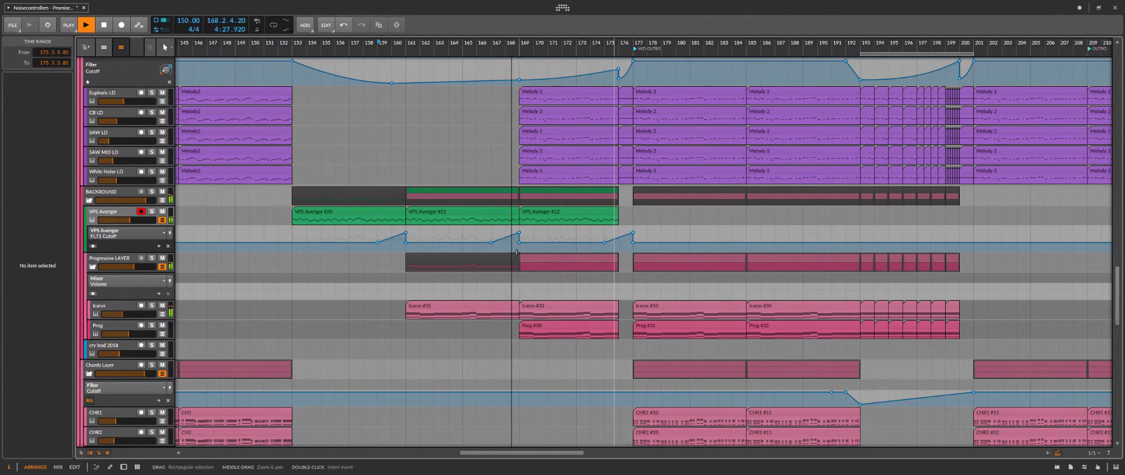
- Review the chord, bass, instrument and vocal tracks across the whole arrangement while the mix plays
scroll(569, 333, down, 2)
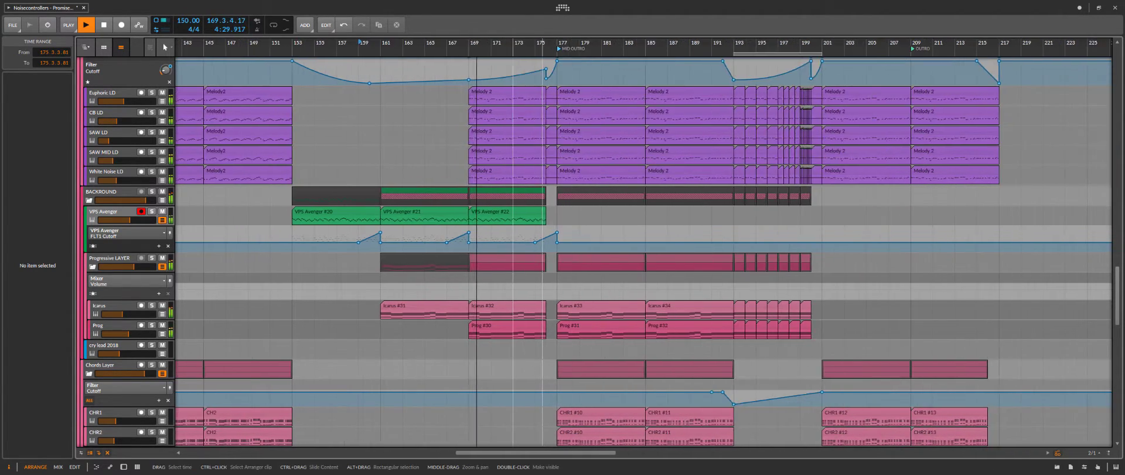
scroll(510, 329, down, 5)
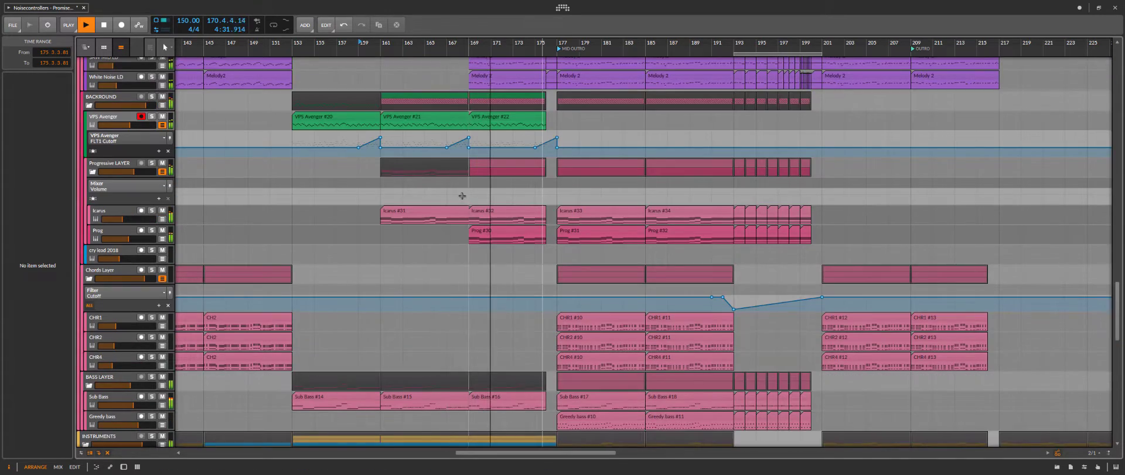
scroll(457, 319, down, 3)
scroll(468, 312, down, 4)
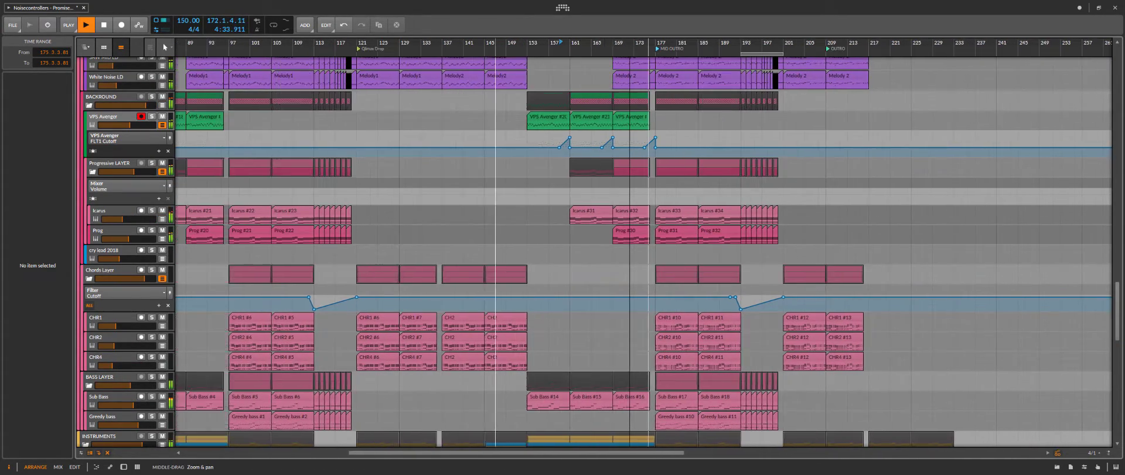
scroll(404, 303, down, 1)
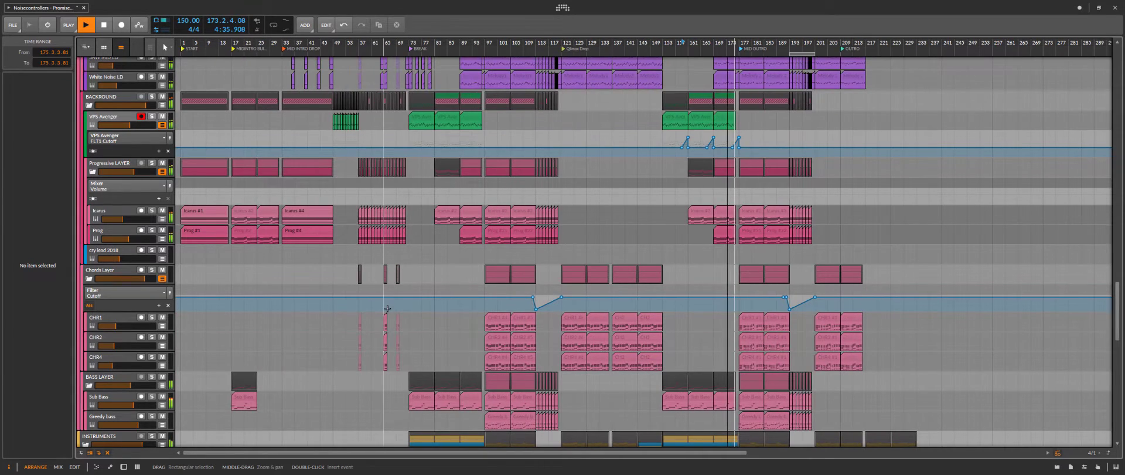
scroll(403, 303, down, 11)
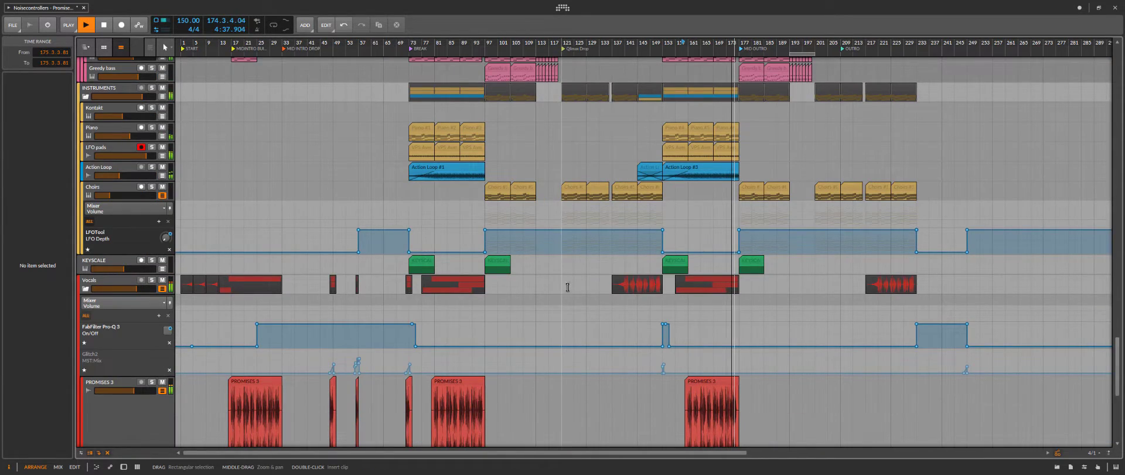
- Solo the Choirs track, play it from the MID OUTRO marker at bar 177, and select the track
drag(600, 238, 545, 236)
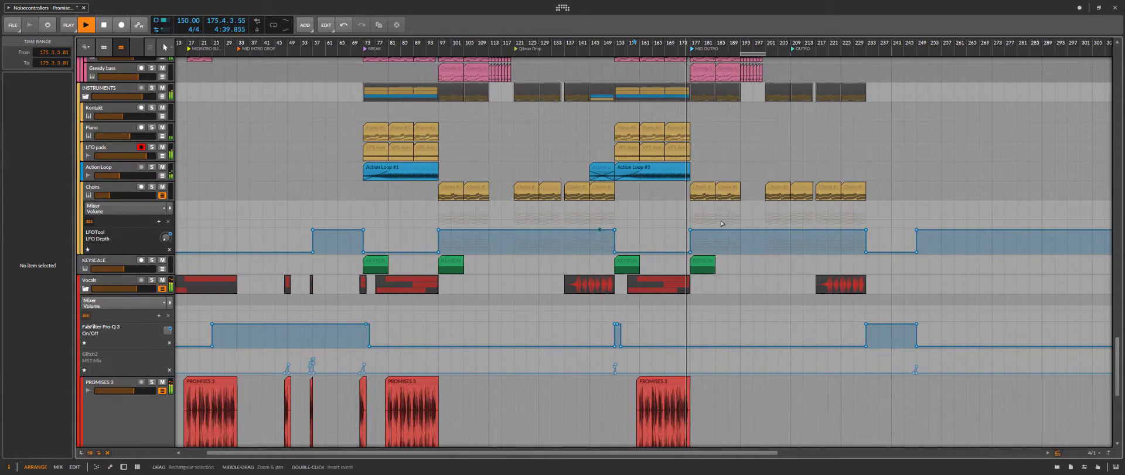
scroll(713, 225, up, 10)
scroll(387, 223, up, 1)
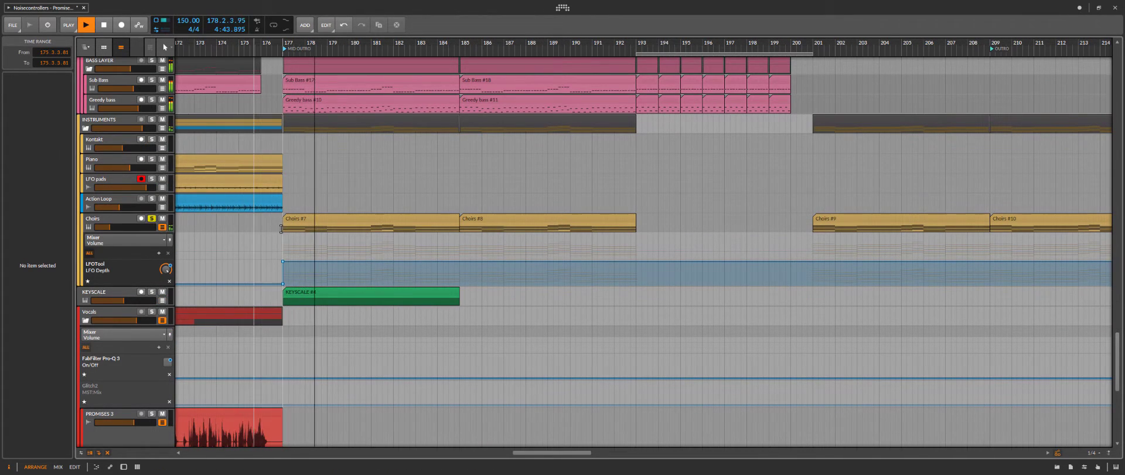
click(117, 223)
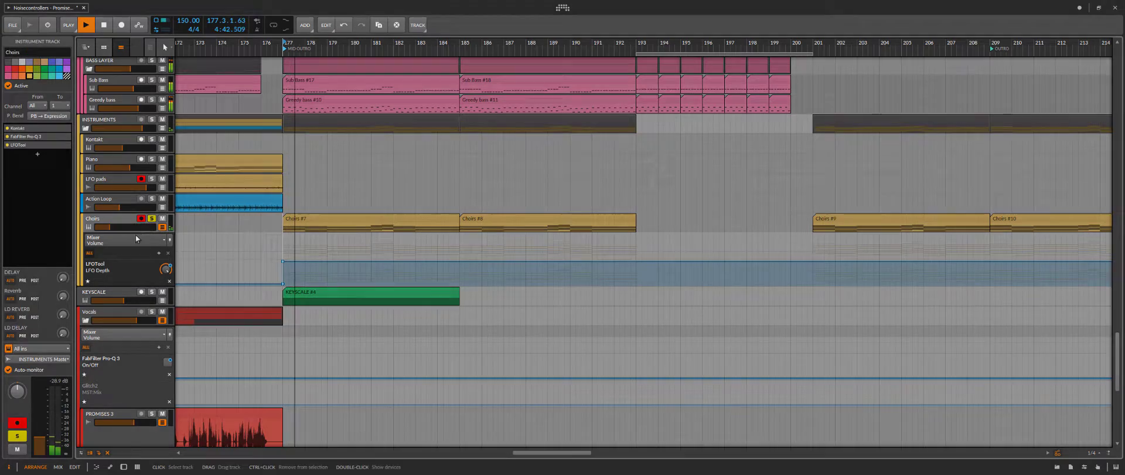